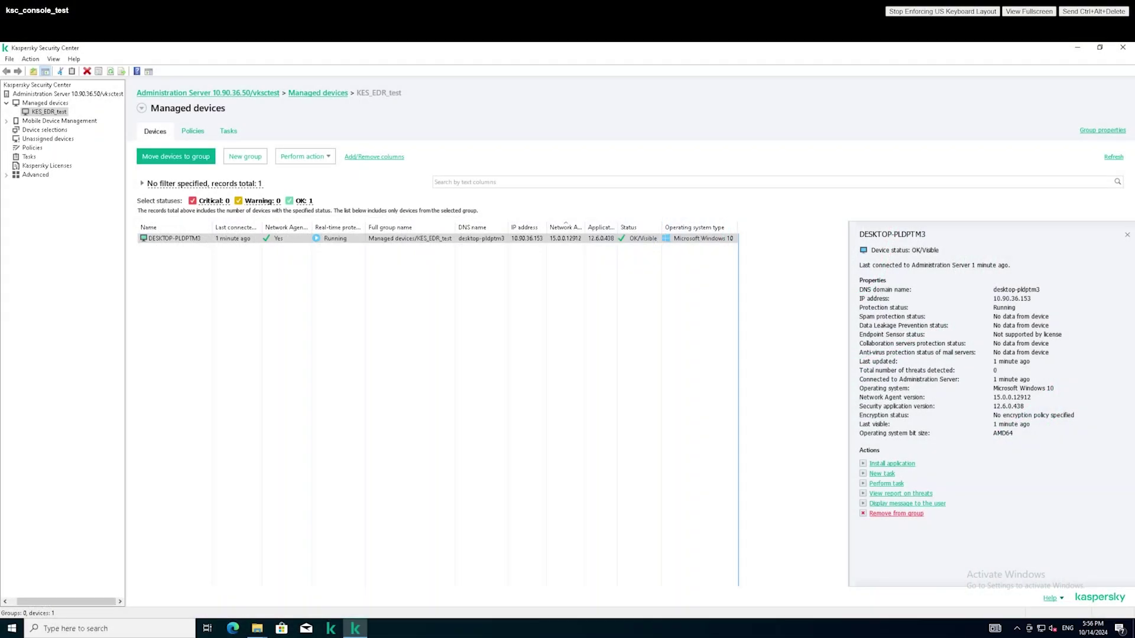
- Open the context menu for device DESKTOP-PLDPTM3 in the KES_EDR_test group
{"action": "right_click", "coordinate": [161, 240]}
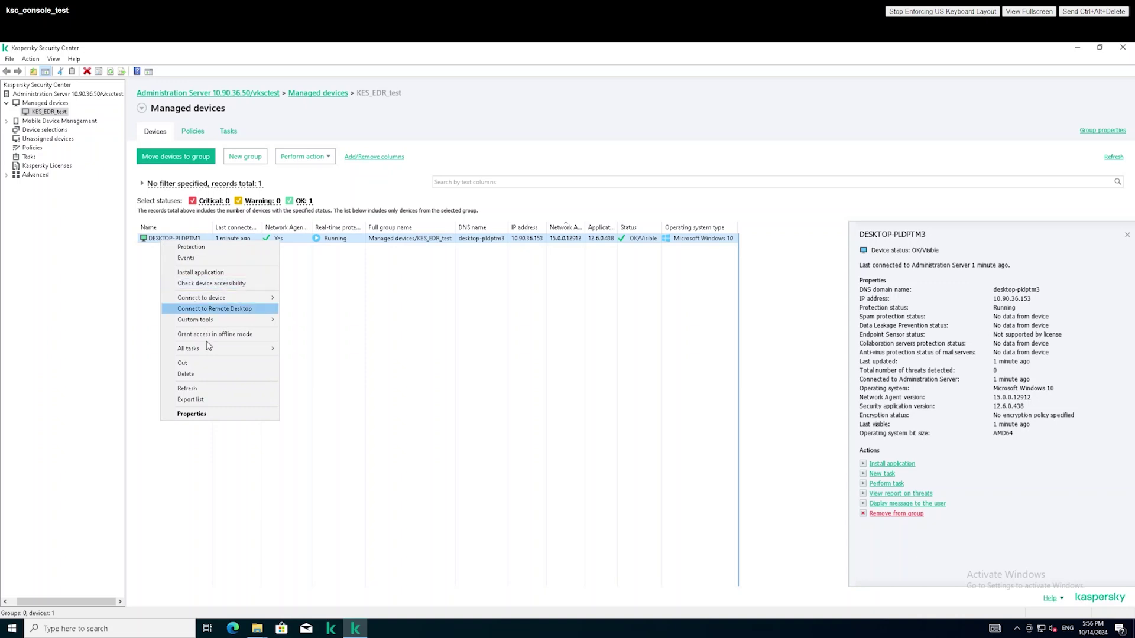
- Inspect Endpoint Security components in the device properties, noting EDR (KATA) is unsupported by license, then cancel
{"action": "left_click", "coordinate": [208, 413]}
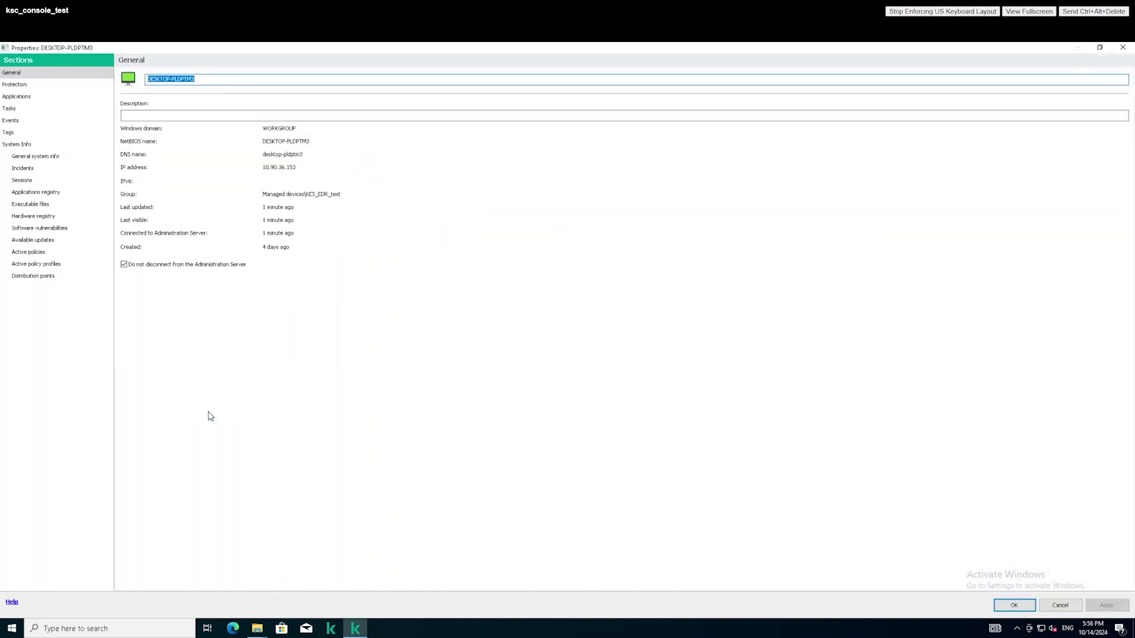
{"action": "left_click", "coordinate": [41, 98]}
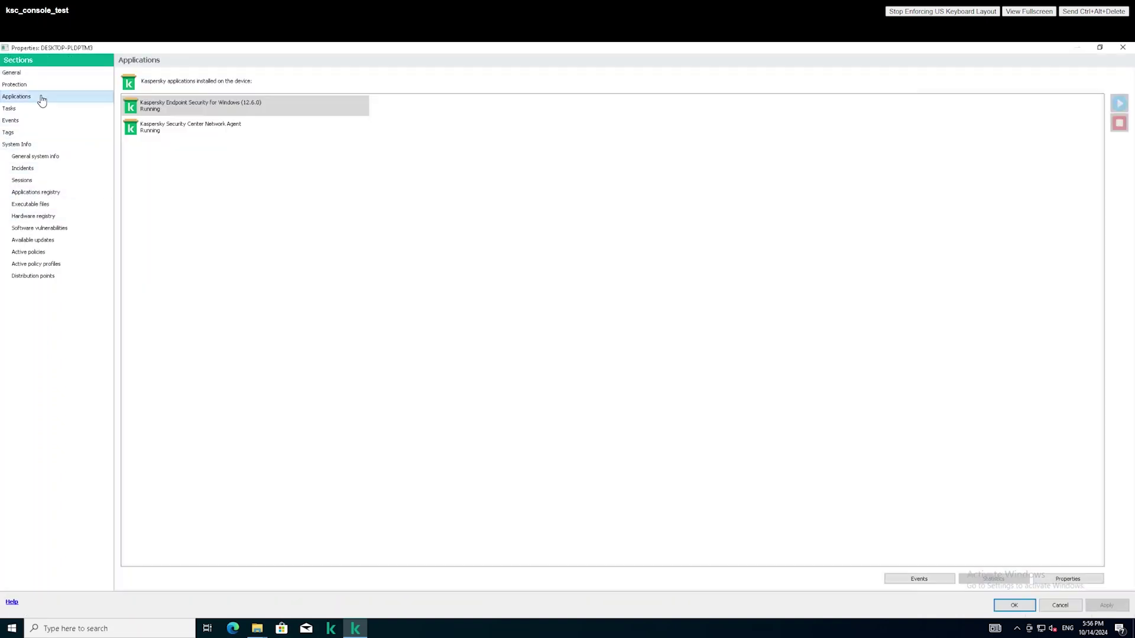
{"action": "left_click", "coordinate": [125, 111]}
{"action": "right_click", "coordinate": [196, 108]}
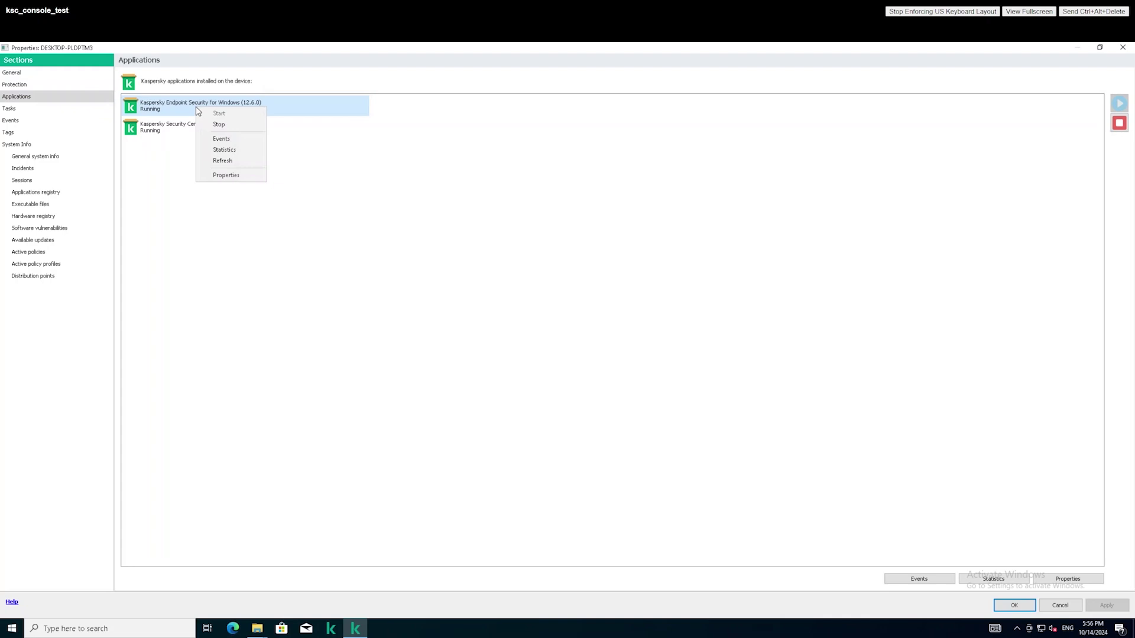
{"action": "left_click", "coordinate": [226, 176]}
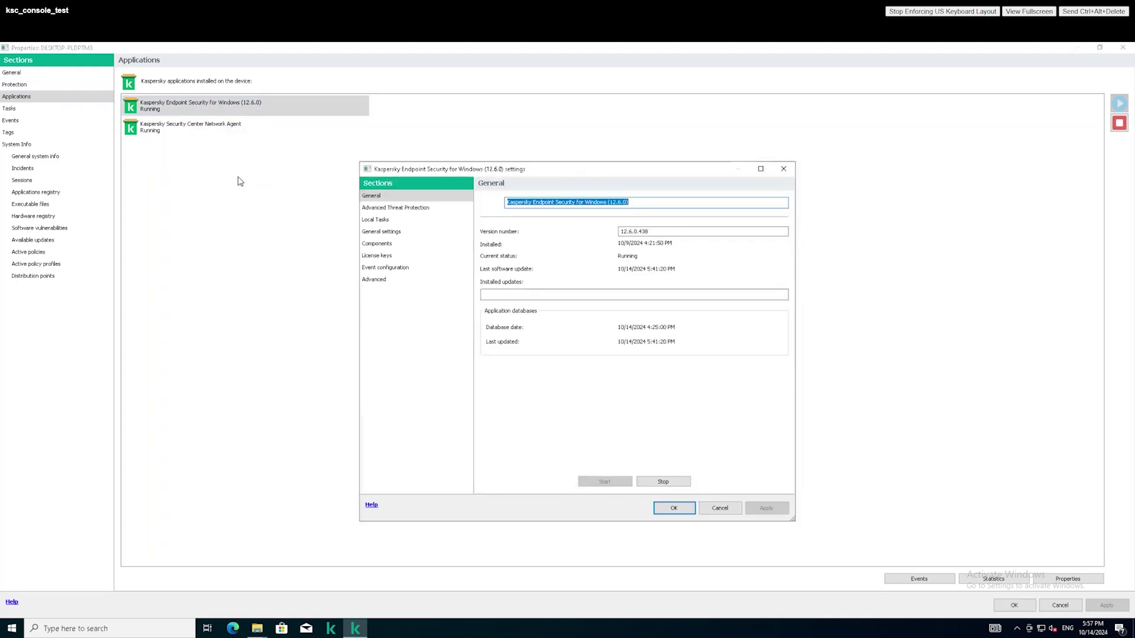
{"action": "left_click", "coordinate": [382, 245]}
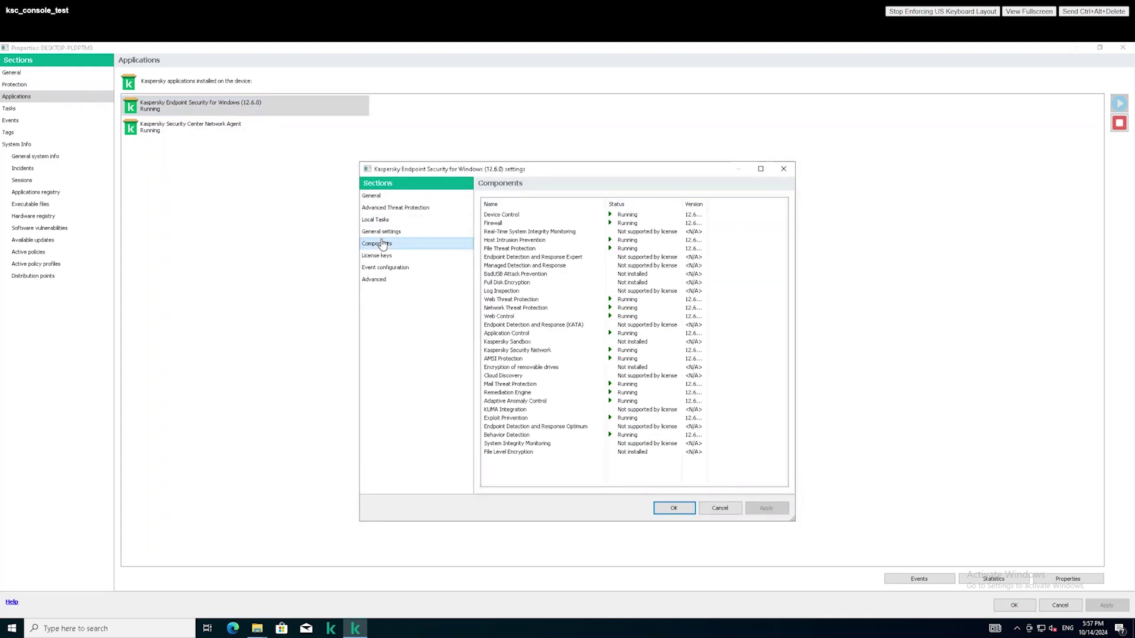
{"action": "left_click", "coordinate": [542, 329]}
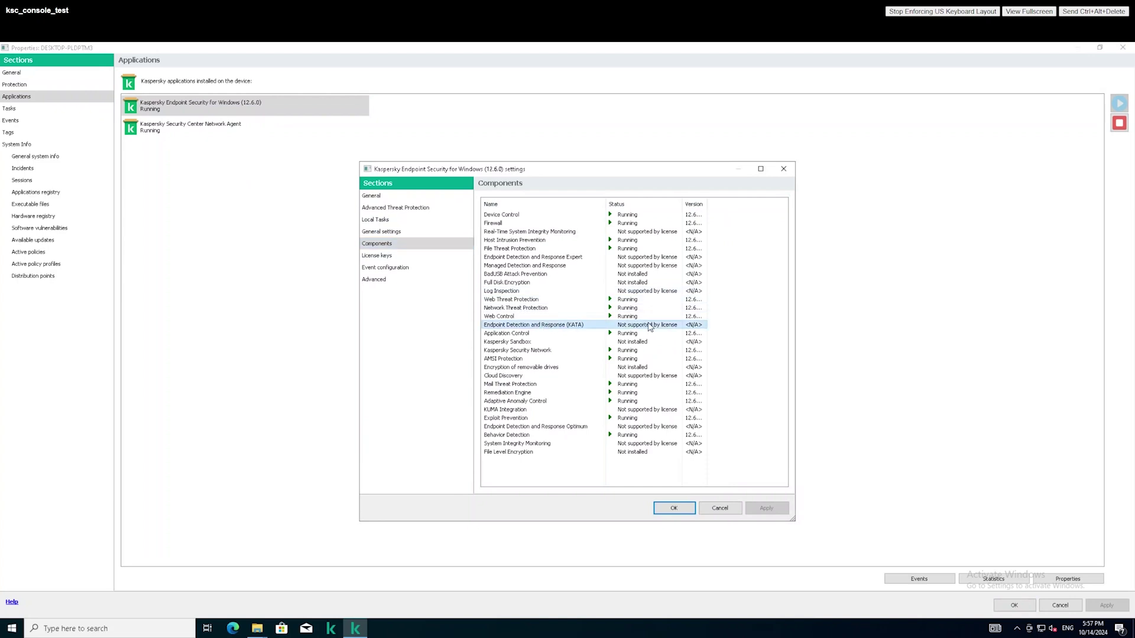
{"action": "left_click", "coordinate": [719, 509]}
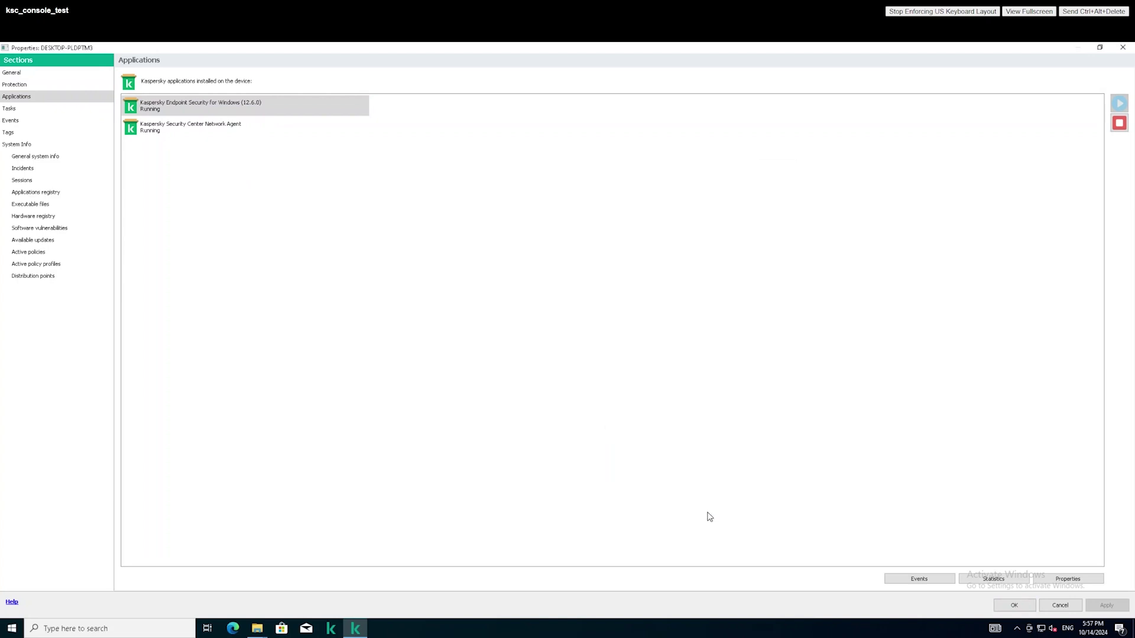
- Start a new group task of type Change application components
{"action": "left_click", "coordinate": [1058, 609]}
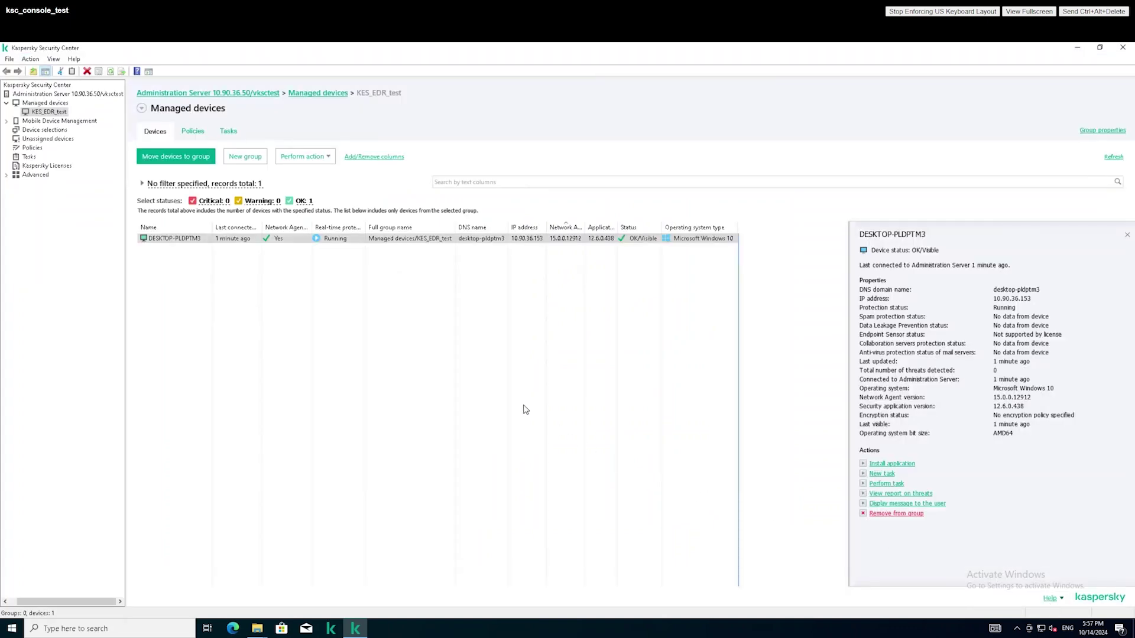
{"action": "left_click", "coordinate": [228, 134]}
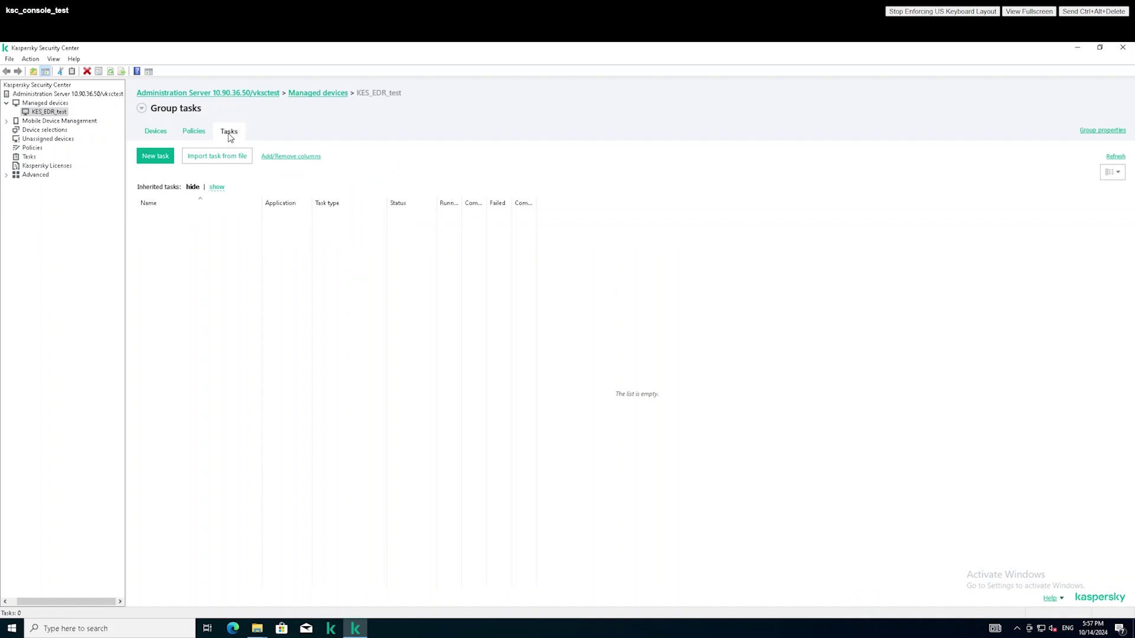
{"action": "left_click", "coordinate": [156, 157]}
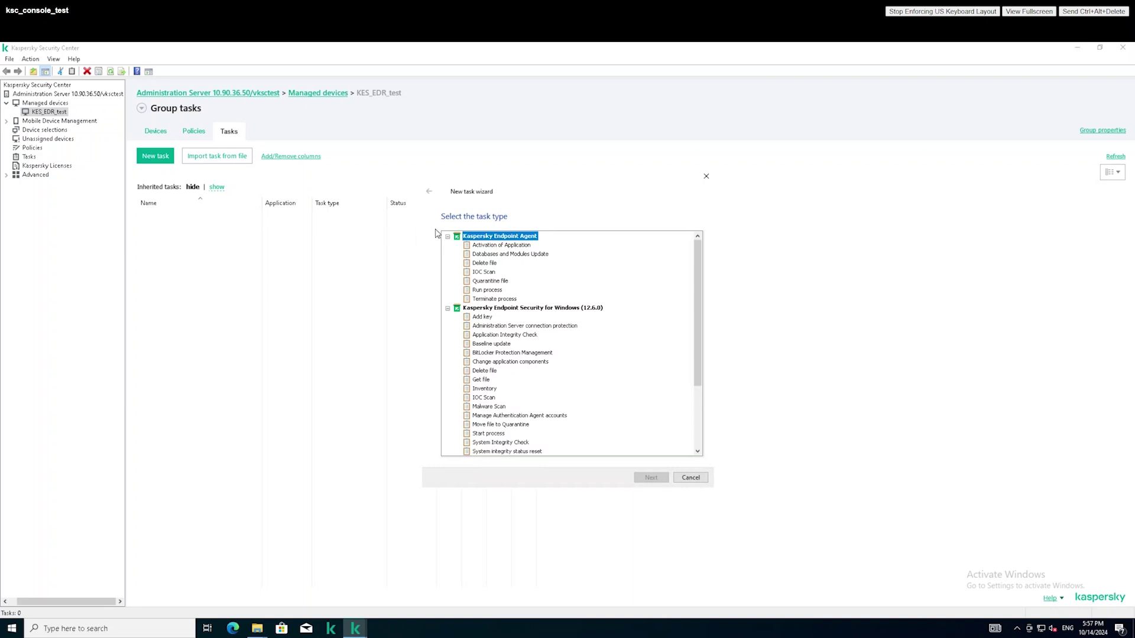
{"action": "left_click", "coordinate": [450, 237]}
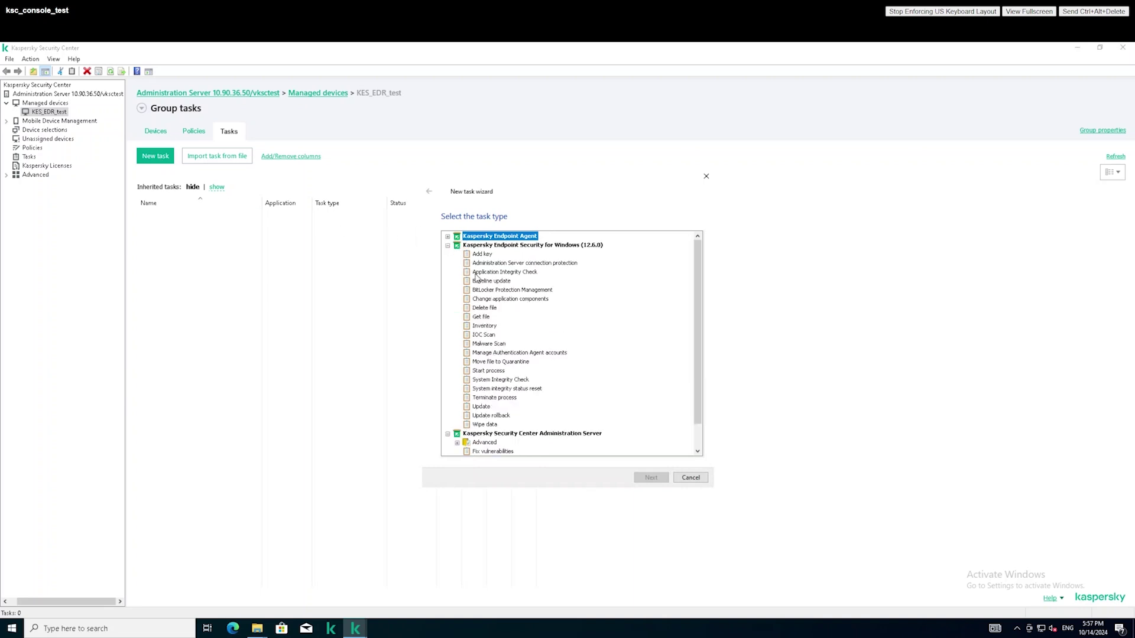
{"action": "left_click", "coordinate": [498, 300]}
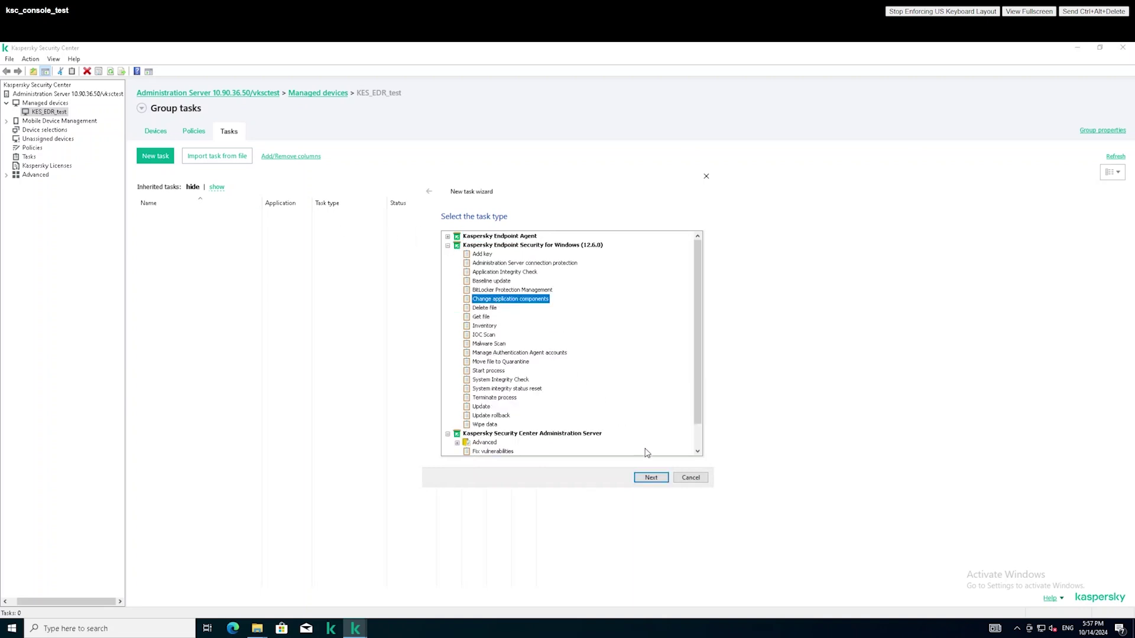
- Include the Endpoint Detection and Response (KATA) component and advance to scheduling
{"action": "left_click", "coordinate": [653, 478]}
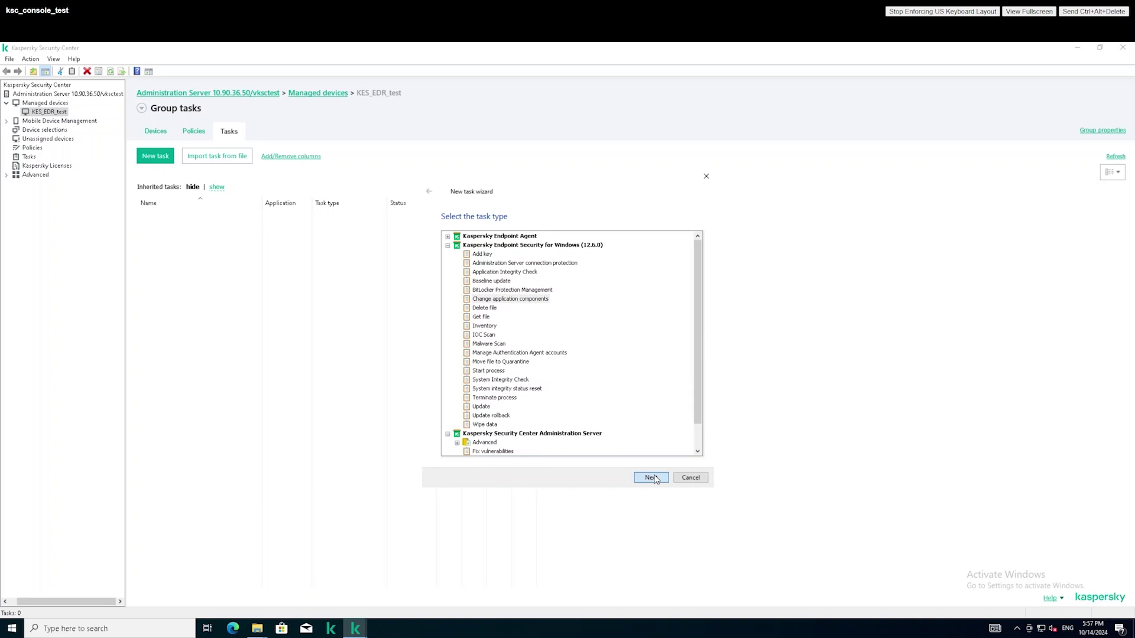
{"action": "left_click_drag", "start_coordinate": [694, 319], "coordinate": [702, 397]}
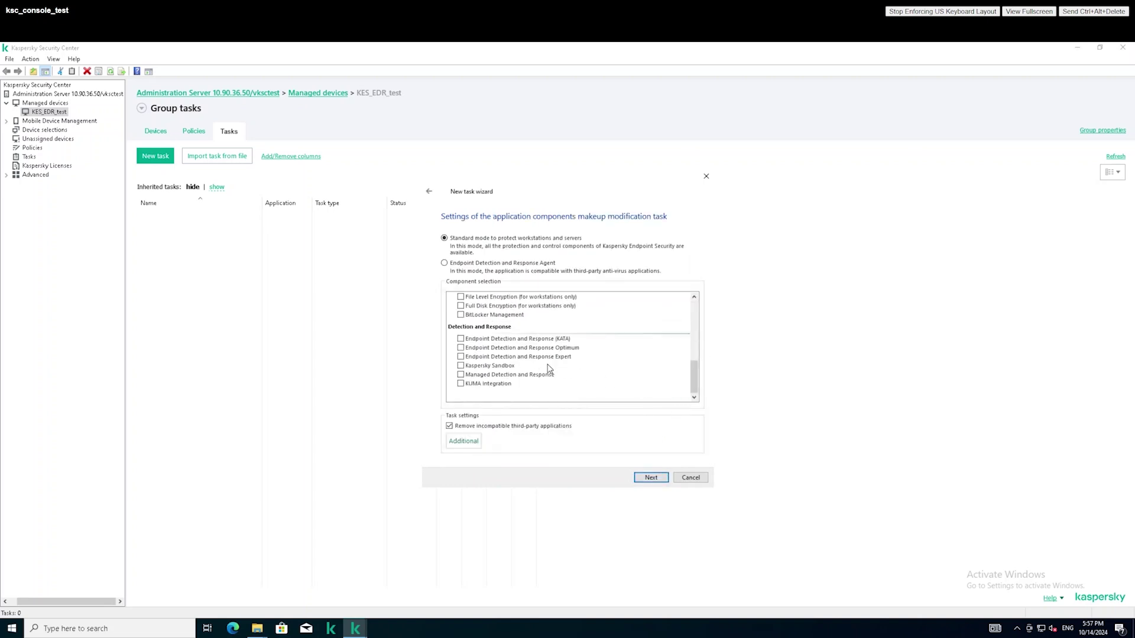
{"action": "left_click", "coordinate": [461, 340]}
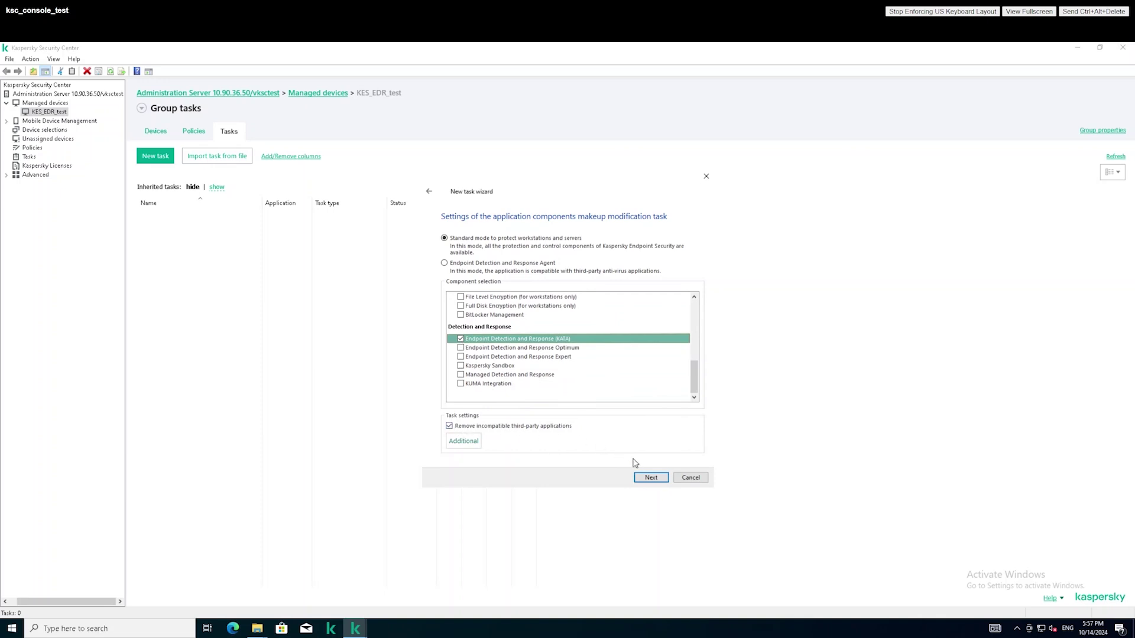
{"action": "left_click", "coordinate": [644, 478]}
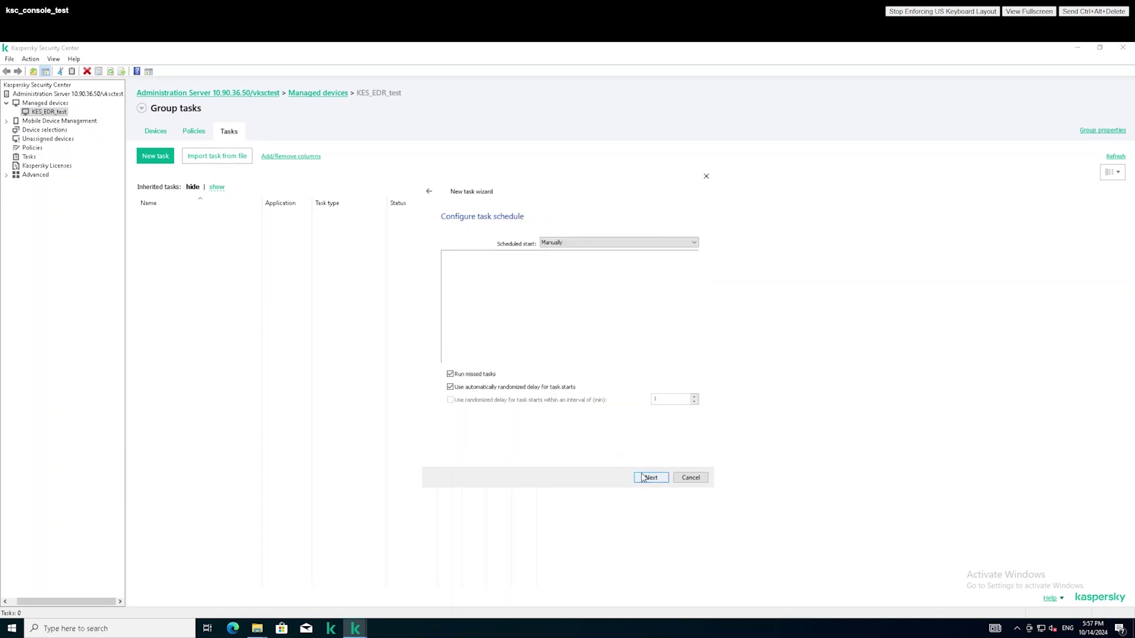
- Name the task 'KES12 change components', reach the Finish page, and open Endpoint Security from the tray
{"action": "left_click", "coordinate": [646, 479]}
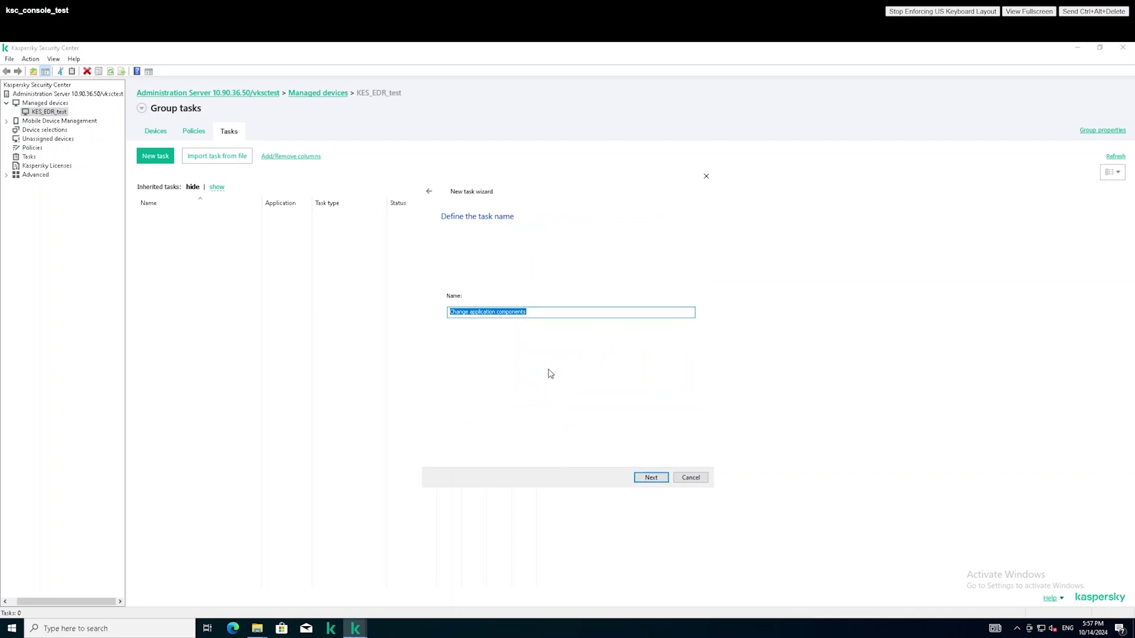
{"action": "left_click", "coordinate": [541, 312]}
{"action": "key", "text": "ctrl+a"}
{"action": "type", "text": "KE"}
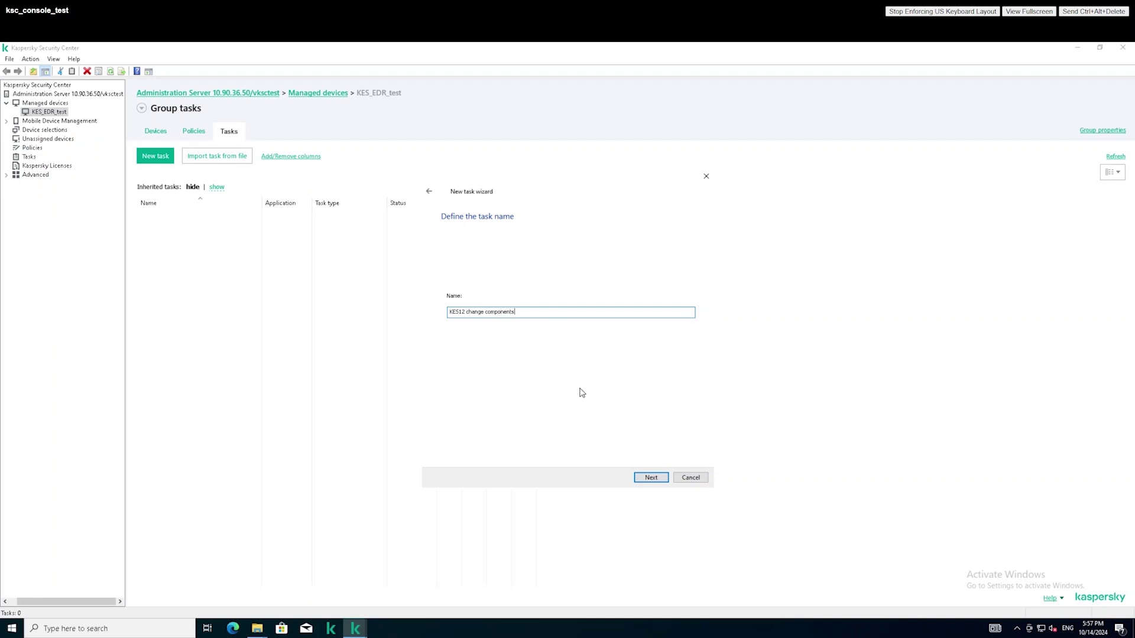
{"action": "left_click", "coordinate": [652, 478]}
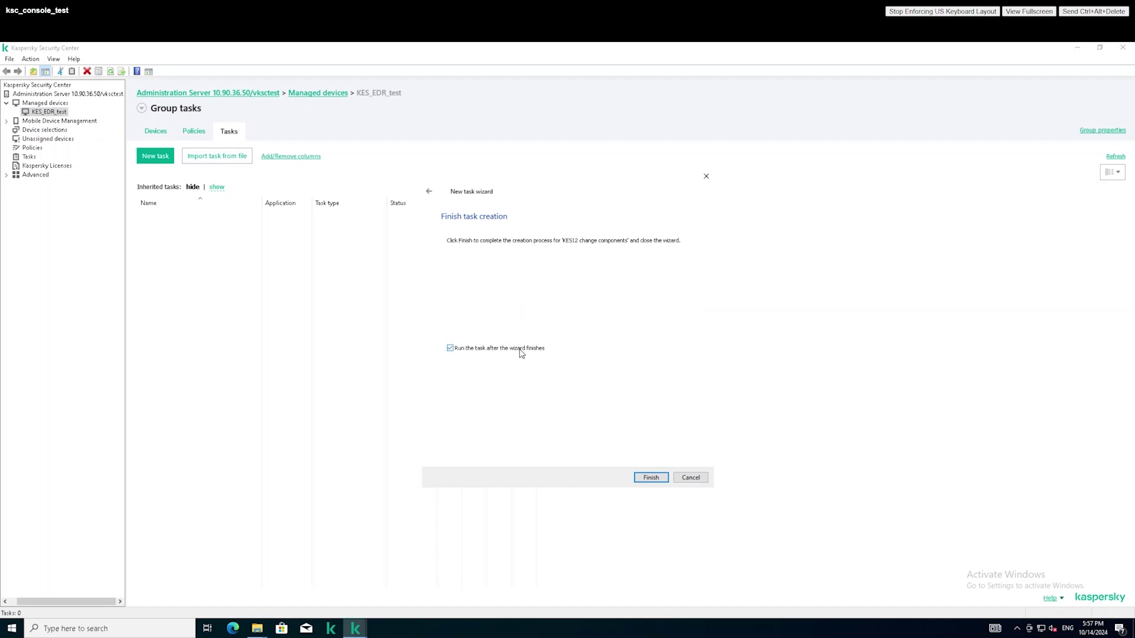
{"action": "left_click", "coordinate": [1018, 628]}
{"action": "left_click", "coordinate": [1007, 610]}
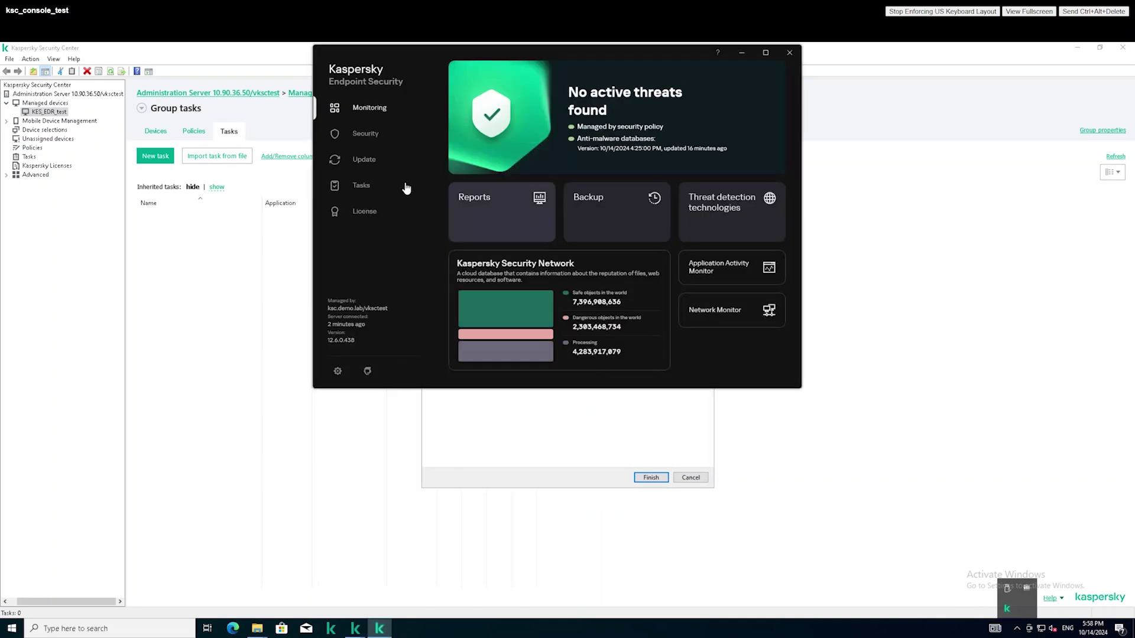
- Review the endpoint's protection components under Security, then close Kaspersky Endpoint Security
{"action": "left_click", "coordinate": [375, 134]}
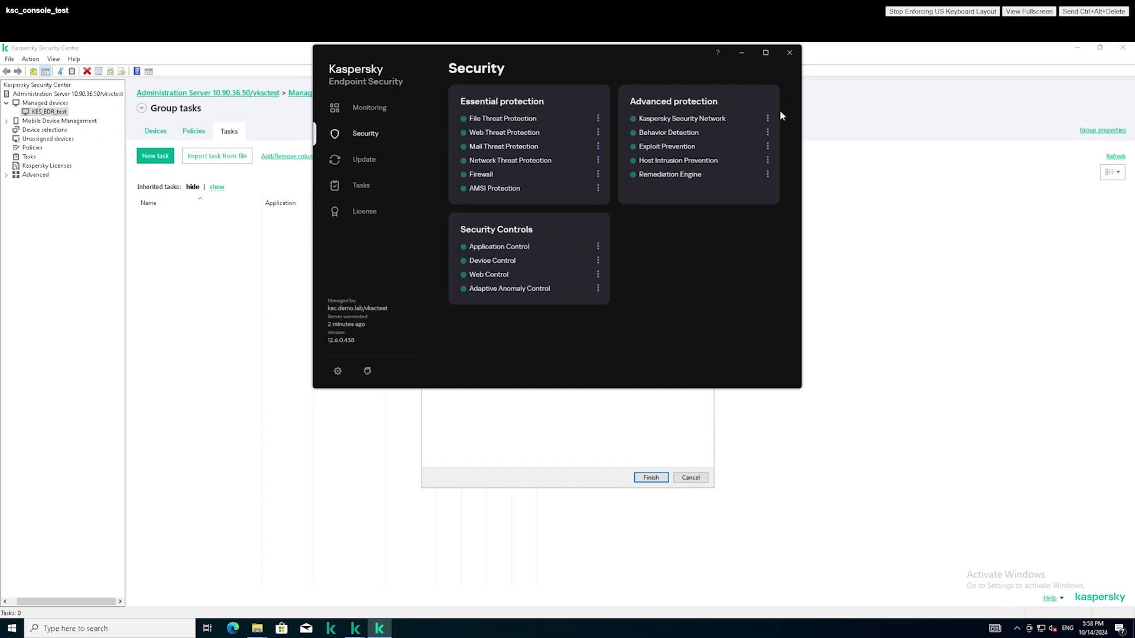
{"action": "left_click", "coordinate": [790, 53]}
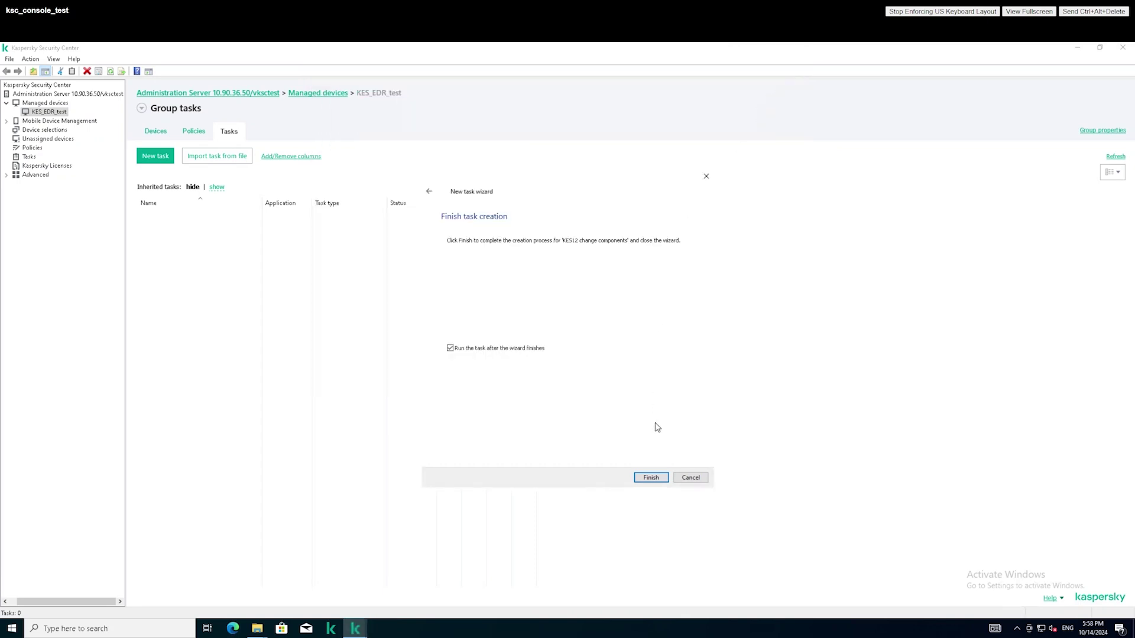
- Finish and run KES12 change components, refreshing results until it completes successfully on 1 device
{"action": "left_click", "coordinate": [651, 477]}
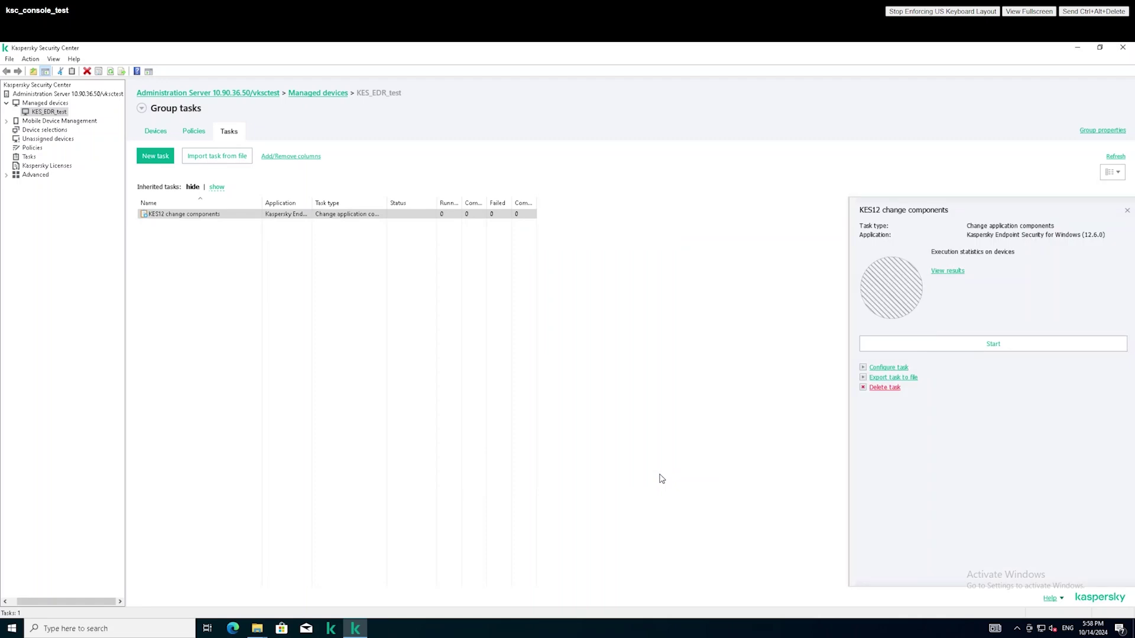
{"action": "left_click", "coordinate": [968, 349]}
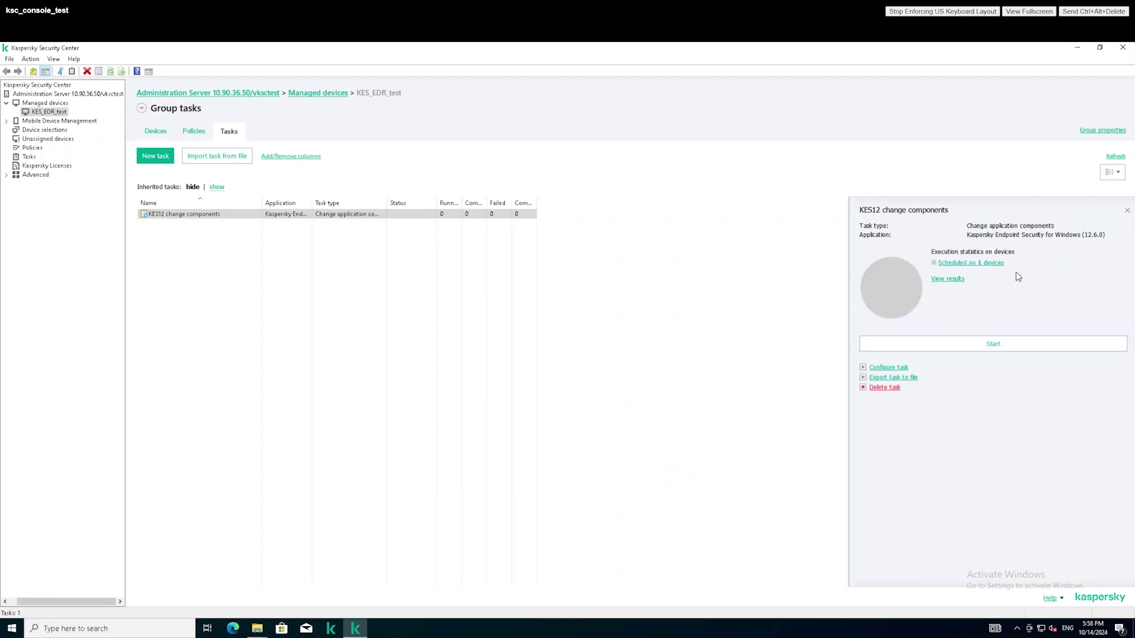
{"action": "left_click", "coordinate": [1116, 157]}
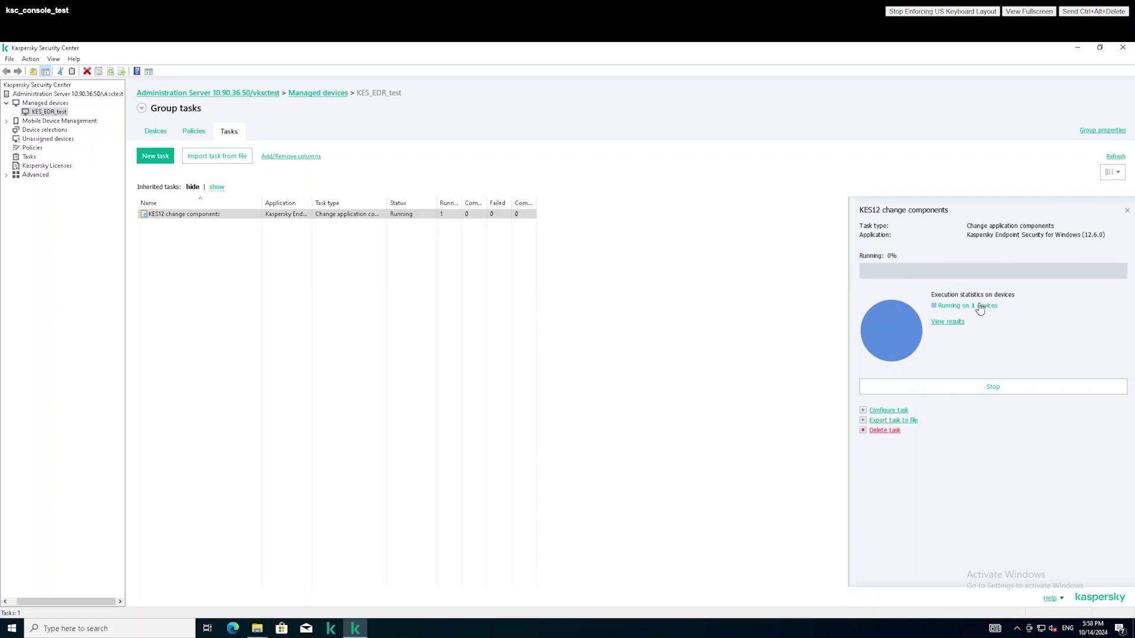
{"action": "left_click", "coordinate": [954, 323]}
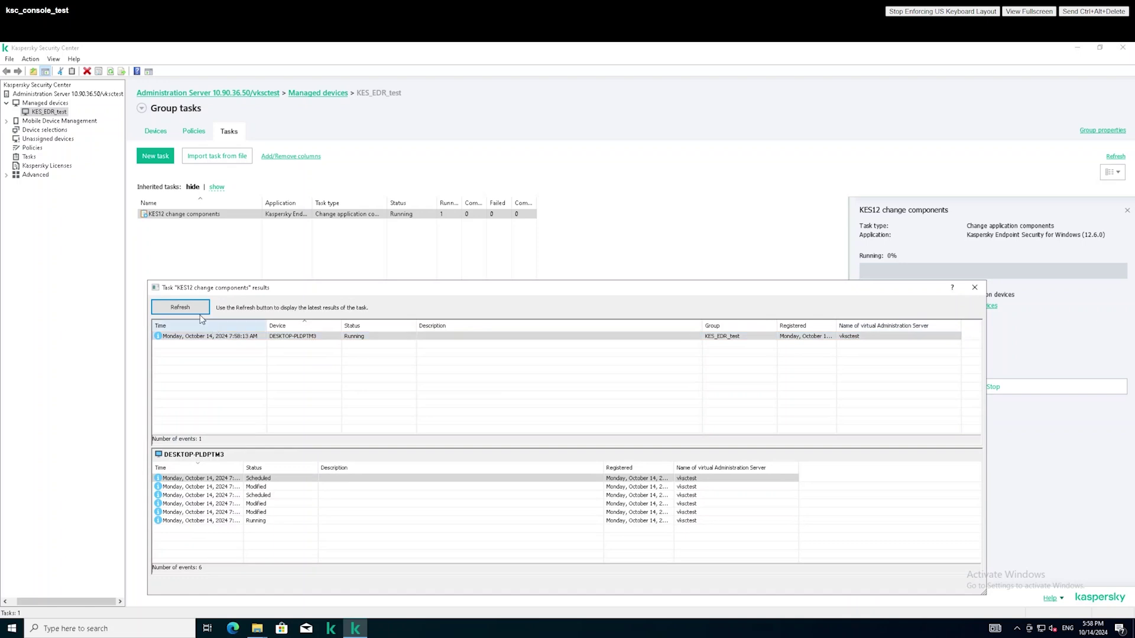
{"action": "left_click", "coordinate": [196, 311]}
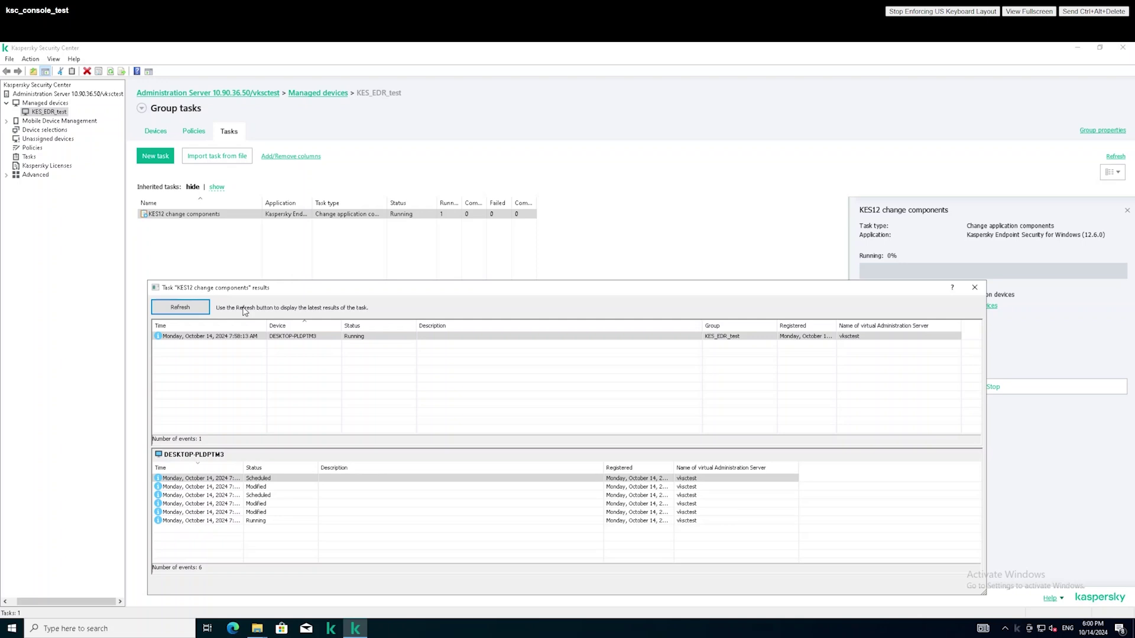
{"action": "left_click", "coordinate": [195, 311]}
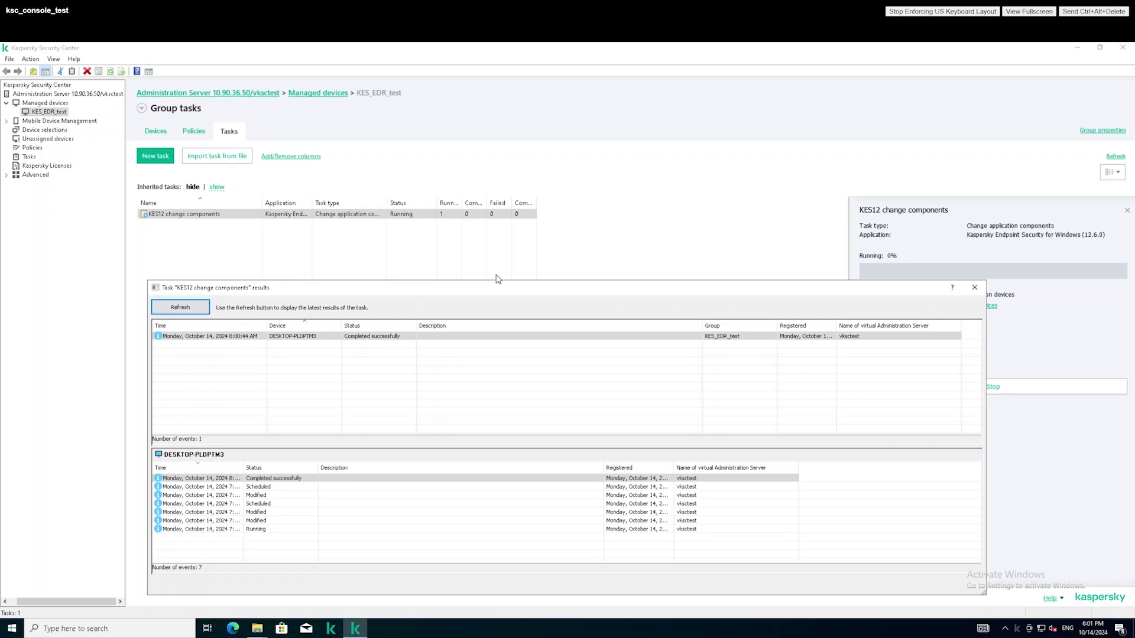
{"action": "left_click", "coordinate": [1112, 158]}
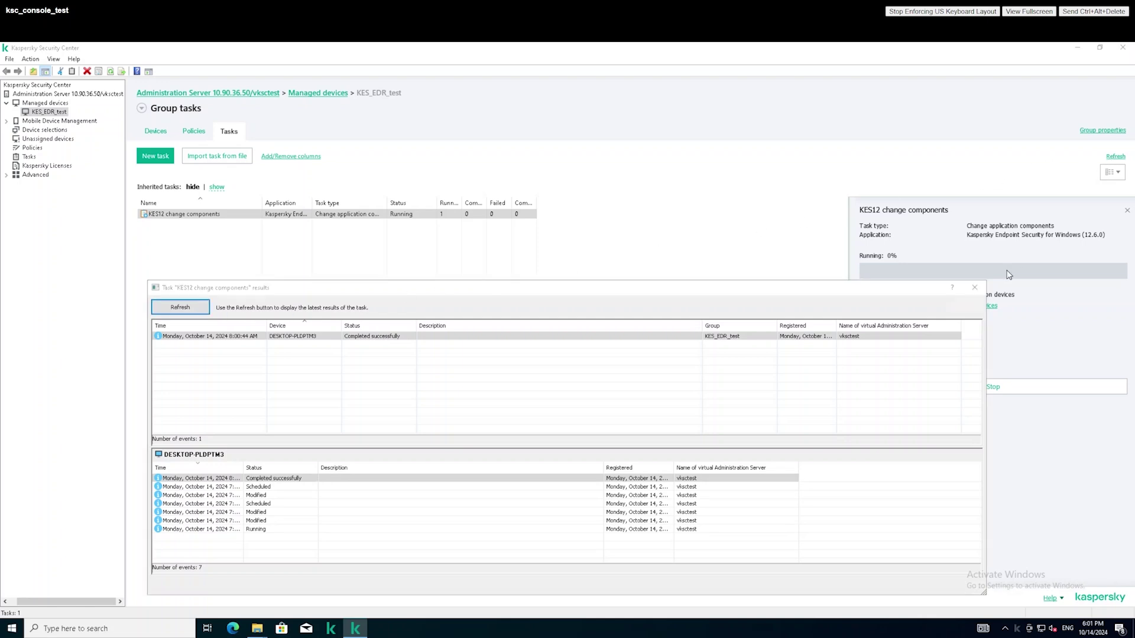
{"action": "left_click", "coordinate": [1112, 159]}
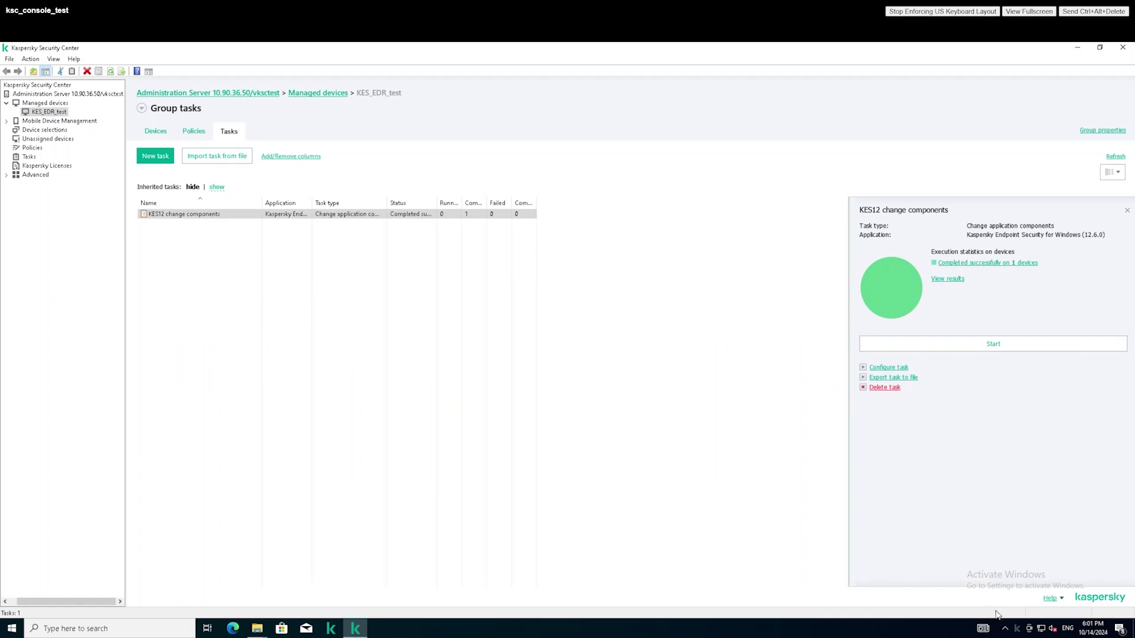
{"action": "left_click", "coordinate": [1005, 628]}
{"action": "left_click", "coordinate": [1004, 613]}
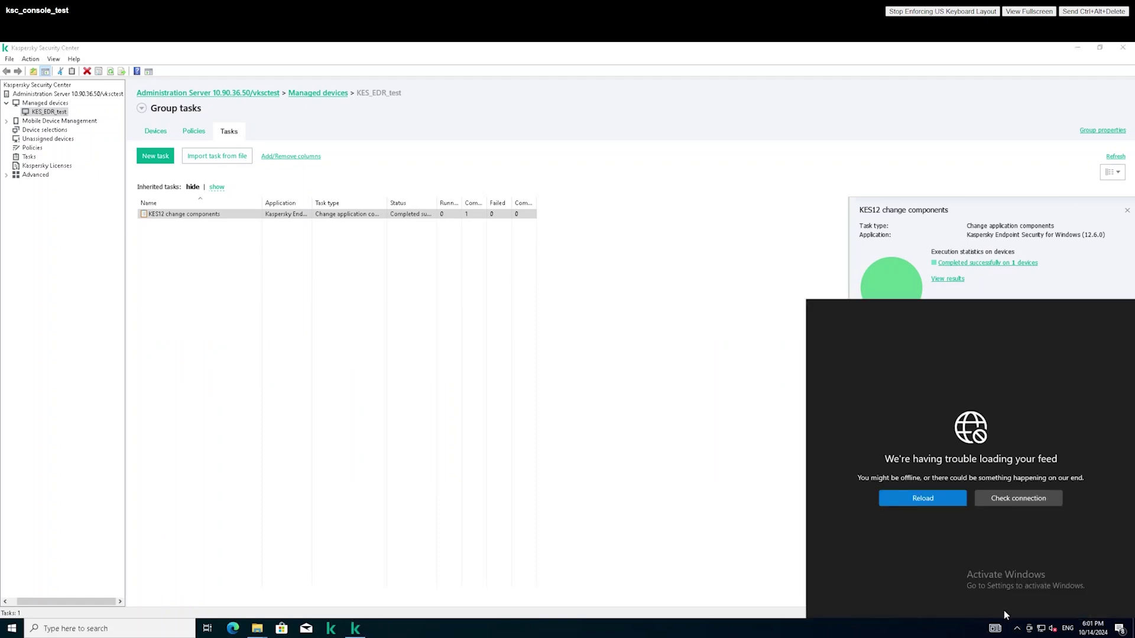
{"action": "left_click", "coordinate": [784, 551]}
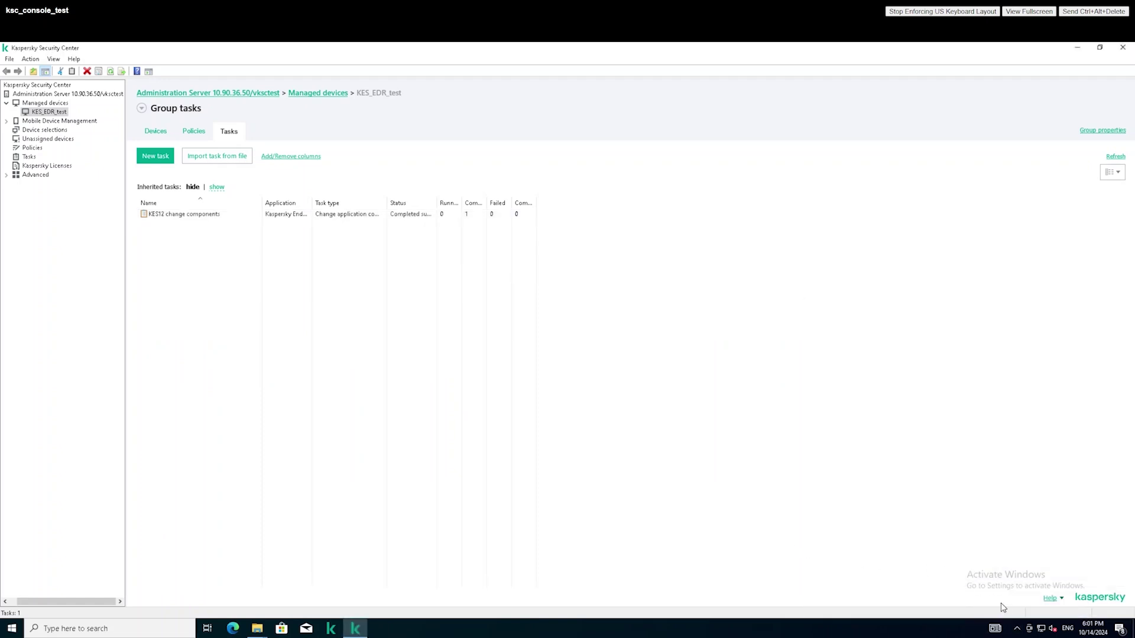
{"action": "left_click", "coordinate": [1016, 629]}
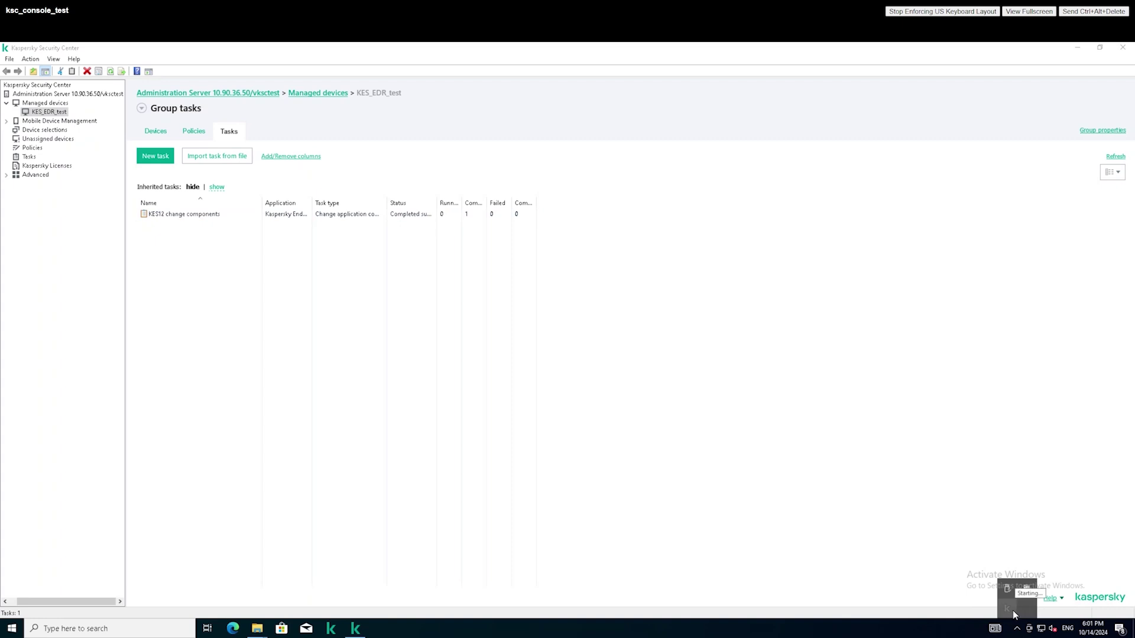
{"action": "left_click", "coordinate": [1012, 610]}
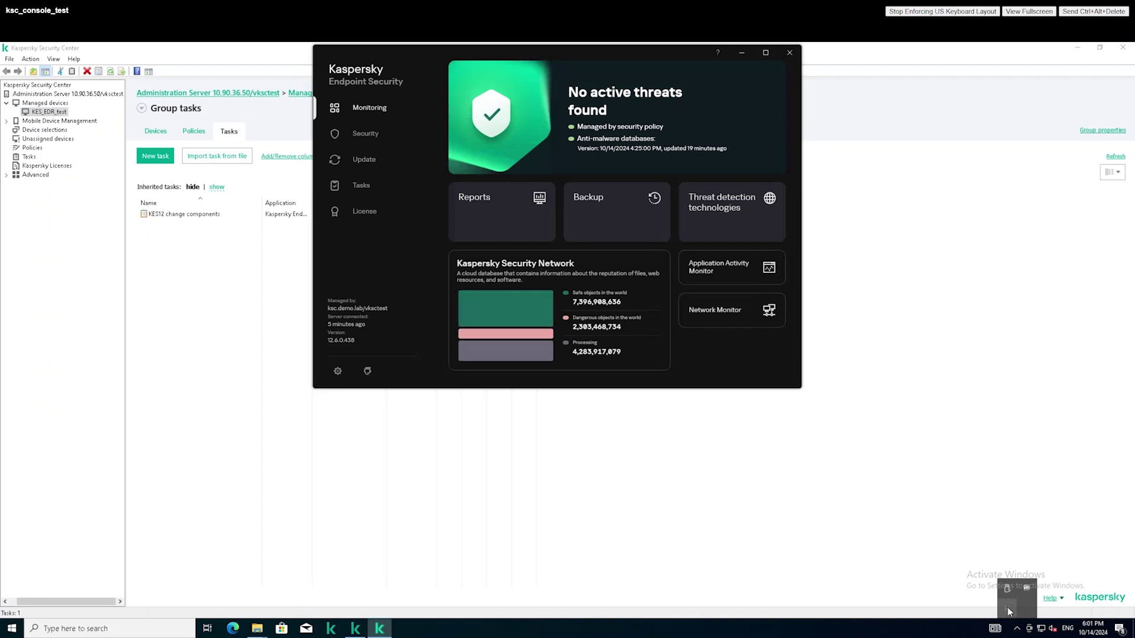
{"action": "left_click", "coordinate": [375, 136]}
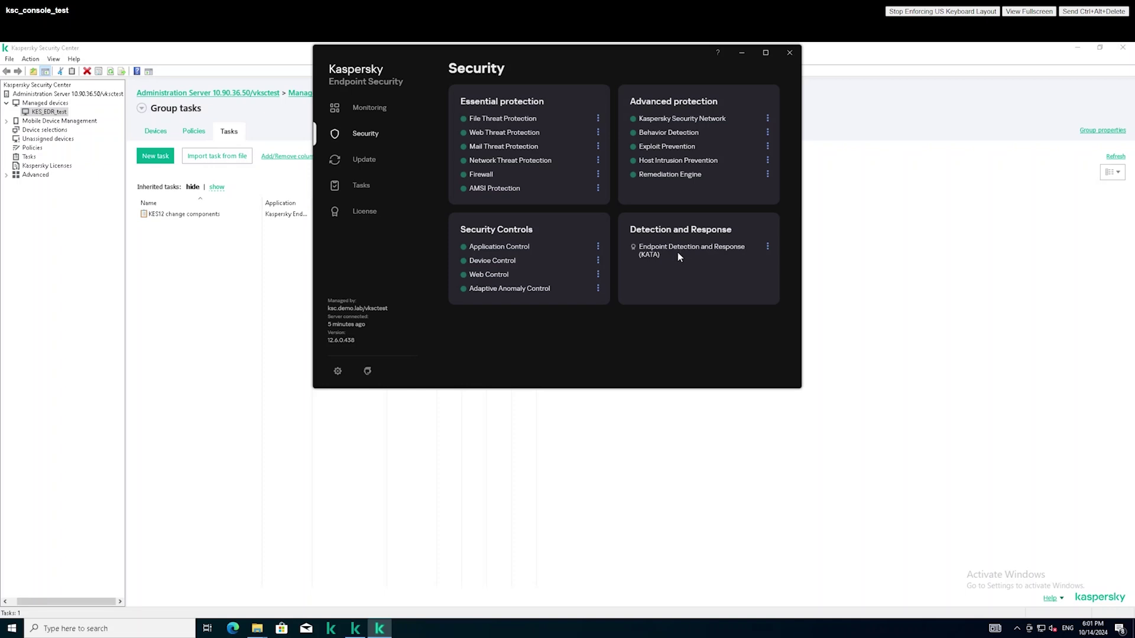
{"action": "left_click", "coordinate": [789, 54]}
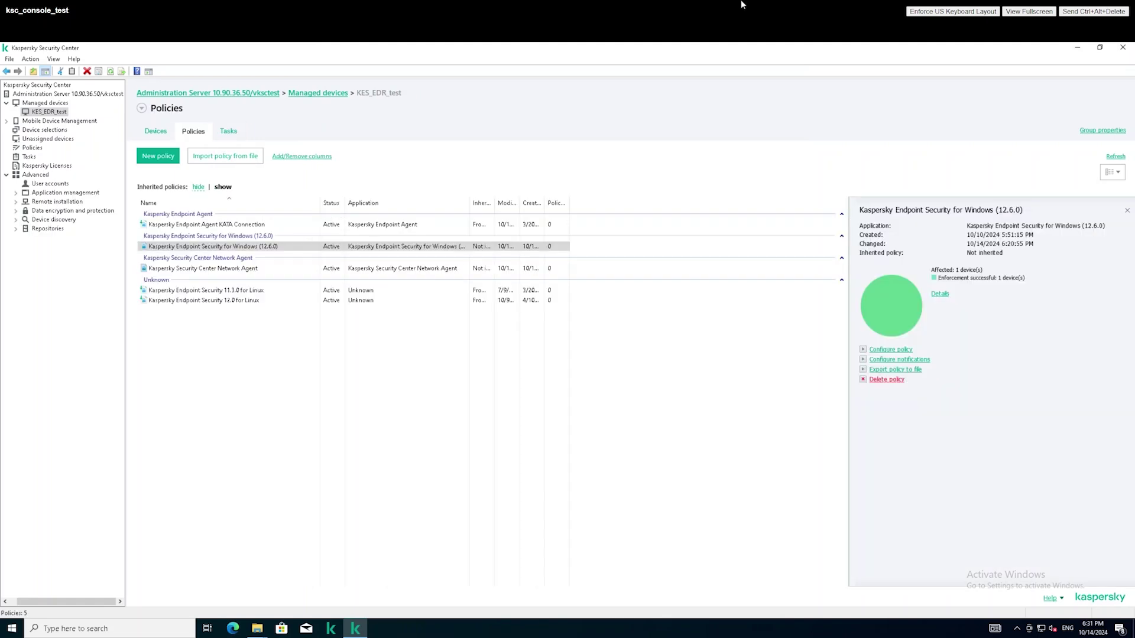
- Enable EDR (KATA) in the KES for Windows policy and add server 10.90.36.104 on port 443
{"action": "right_click", "coordinate": [189, 247]}
{"action": "left_click", "coordinate": [219, 373]}
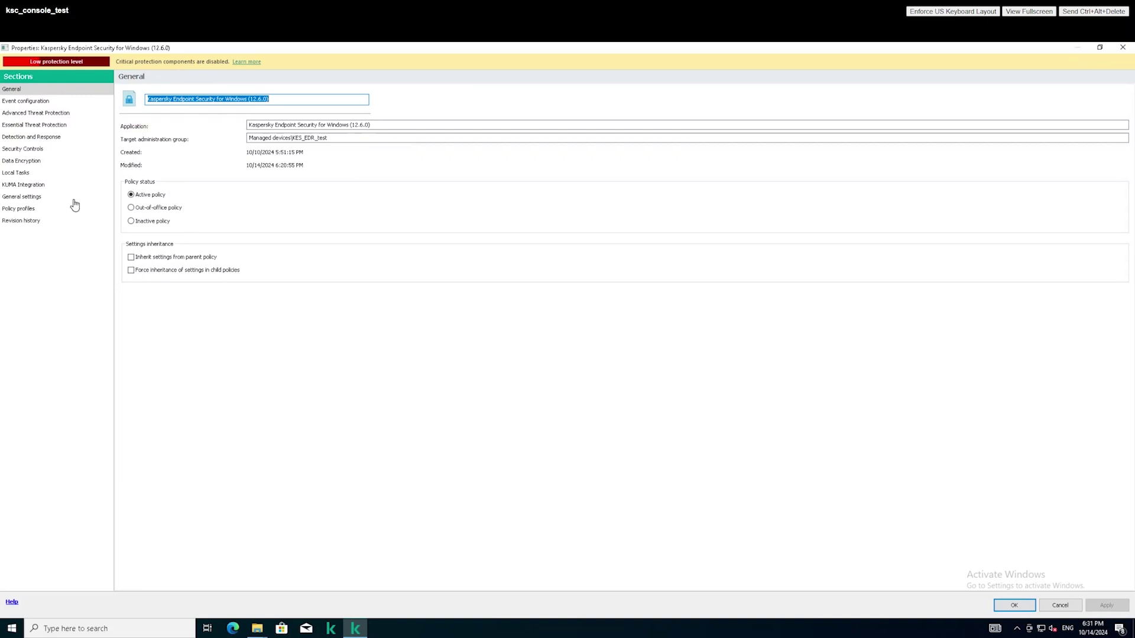
{"action": "left_click", "coordinate": [35, 138]}
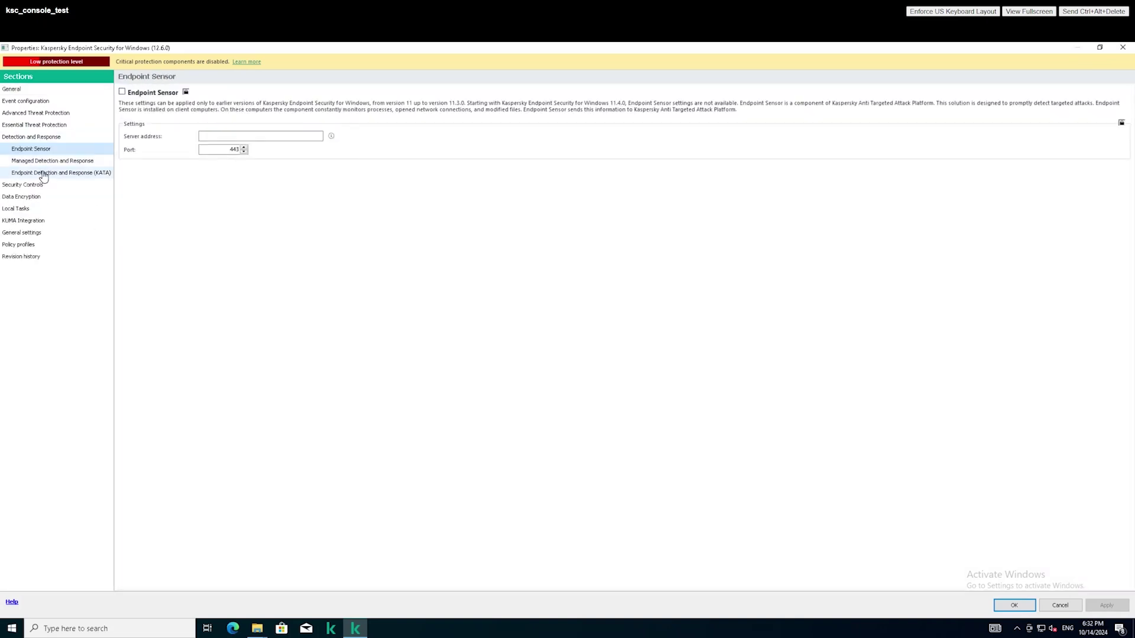
{"action": "left_click", "coordinate": [44, 175]}
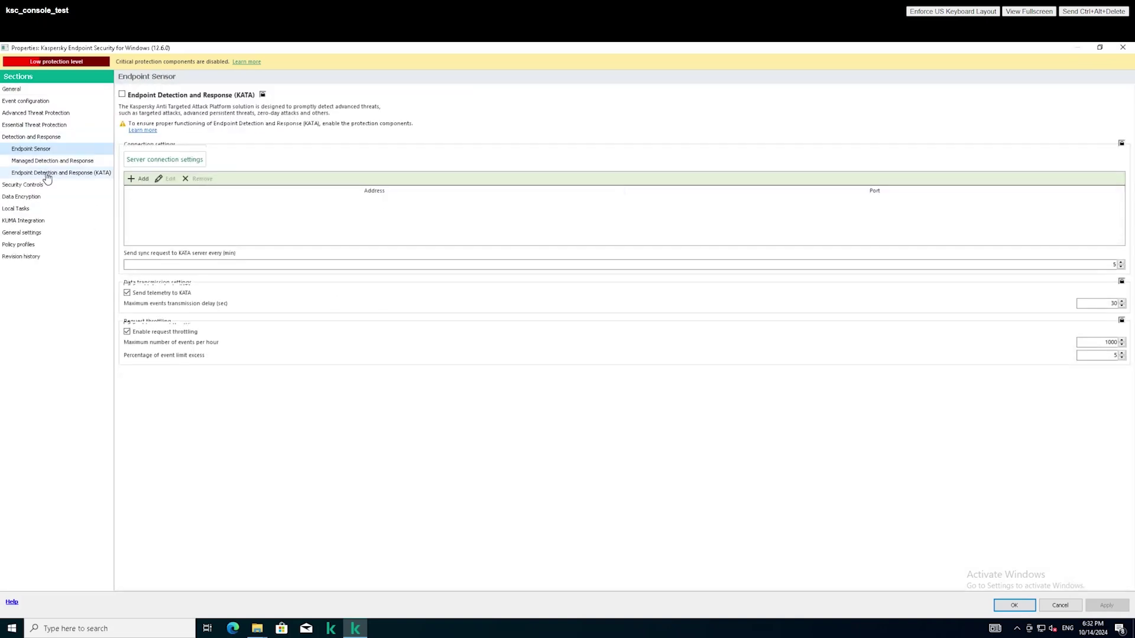
{"action": "left_click", "coordinate": [192, 96]}
{"action": "left_click", "coordinate": [144, 172]}
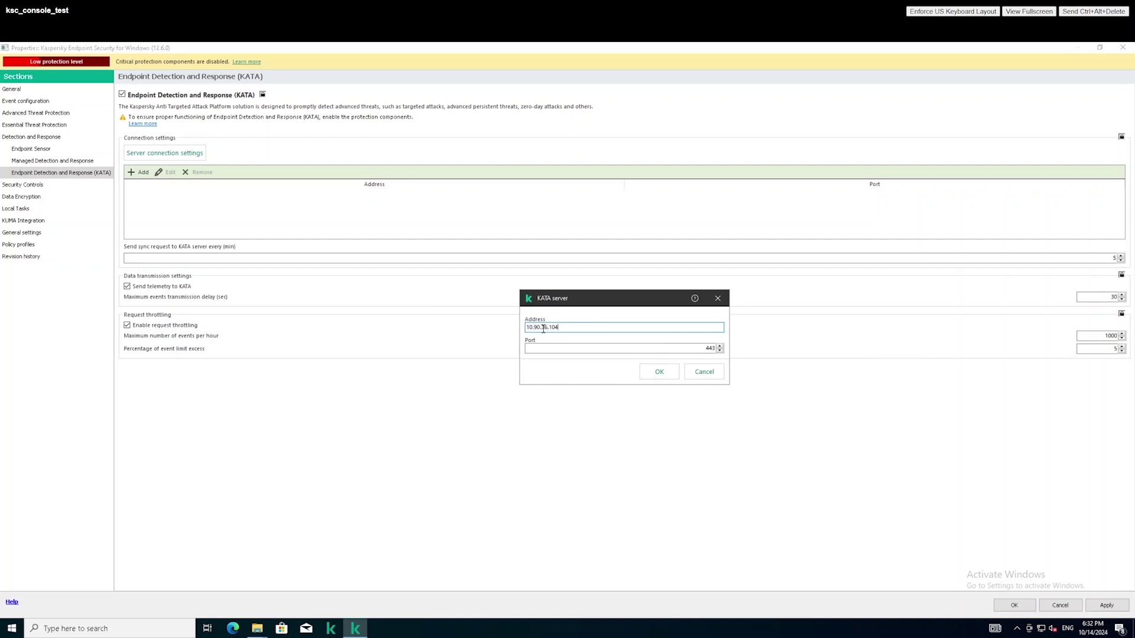
{"action": "left_click", "coordinate": [652, 376]}
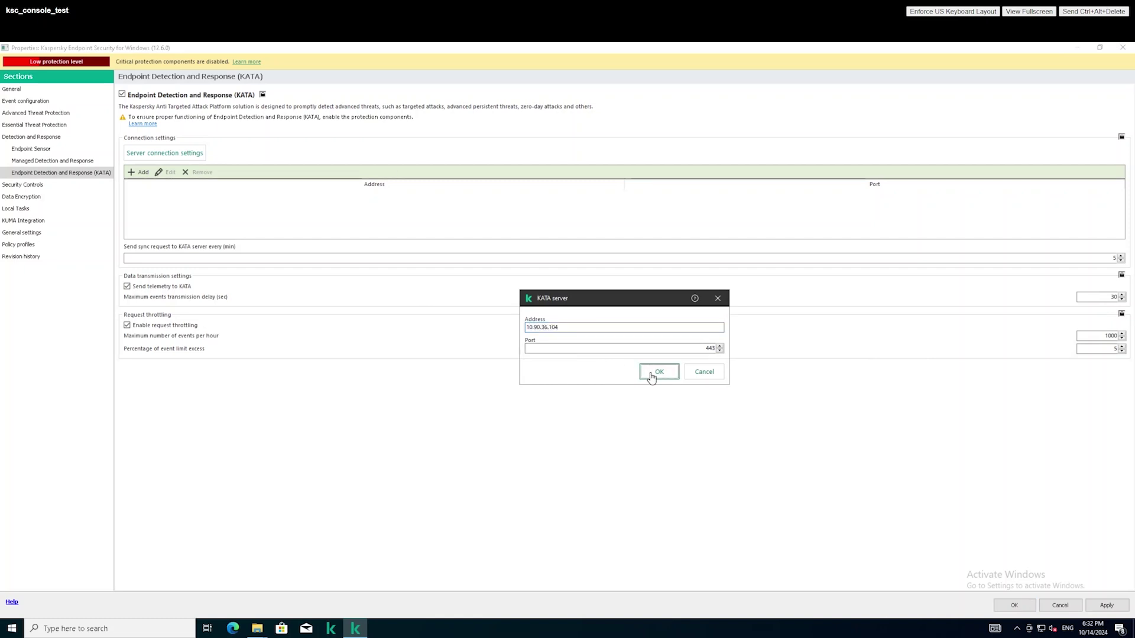
- Browse for the kata server TLS certificate and choose Local administrator on the KATA login page
{"action": "left_click", "coordinate": [175, 153]}
{"action": "left_click", "coordinate": [531, 344]}
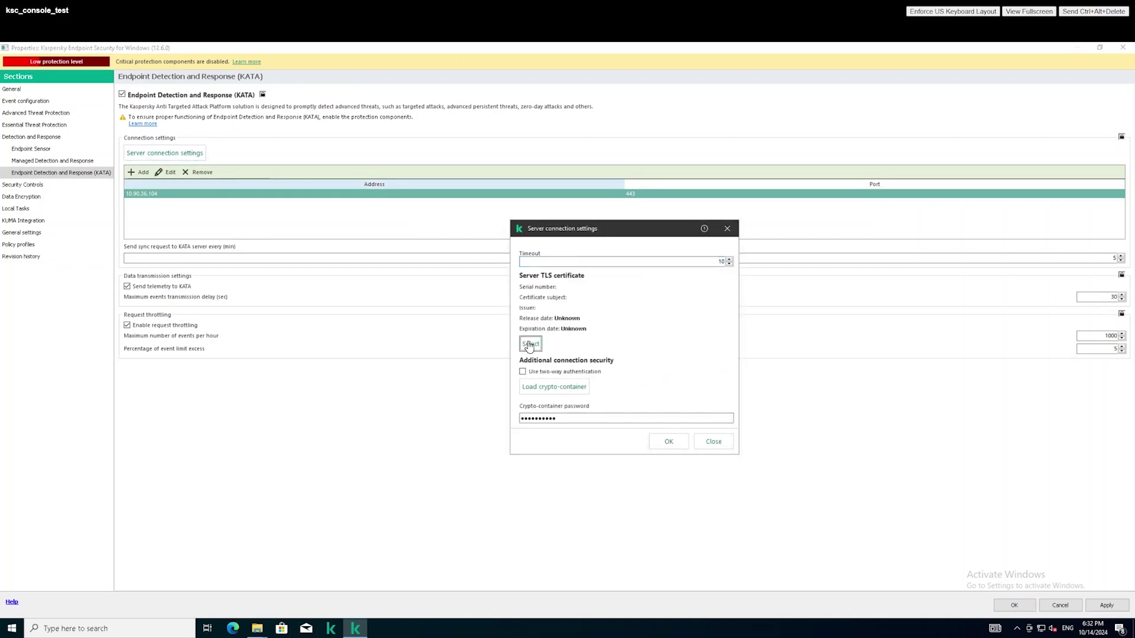
{"action": "left_click", "coordinate": [626, 292]}
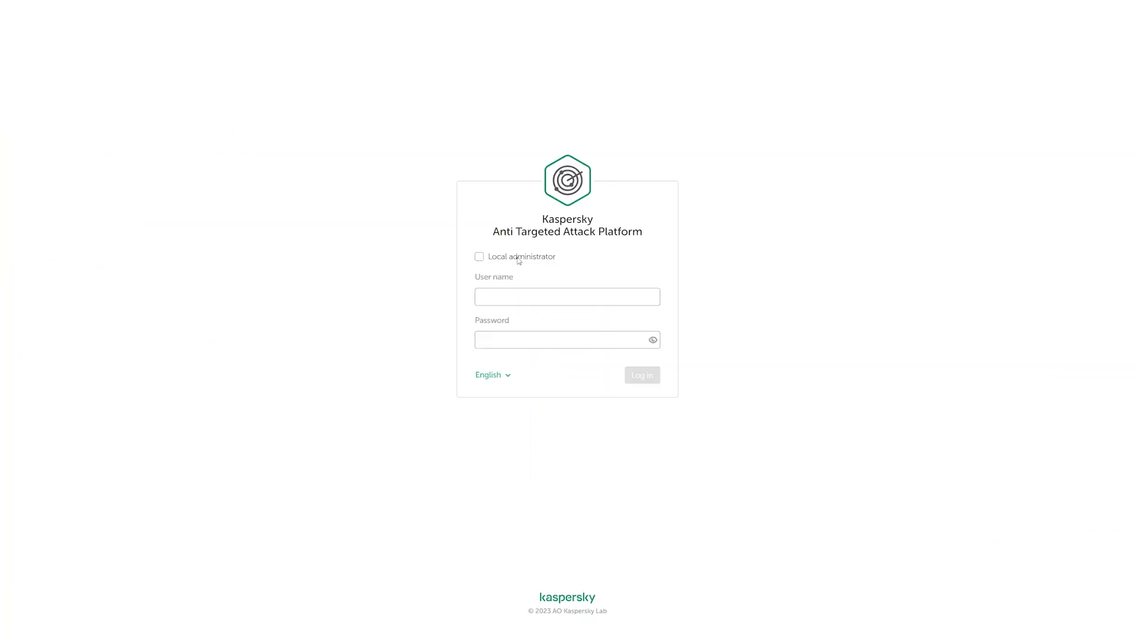
{"action": "left_click", "coordinate": [518, 259]}
- Log in to the KATA web console as Administrator with the account password
{"action": "type", "text": "Administrator"}
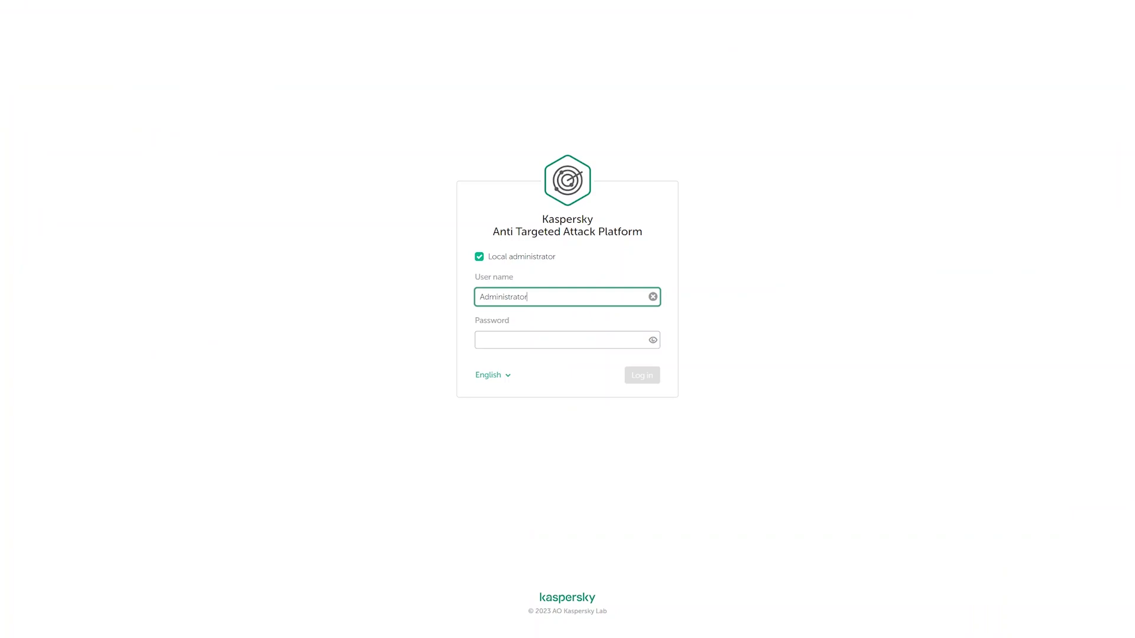
{"action": "key", "text": "Tab"}
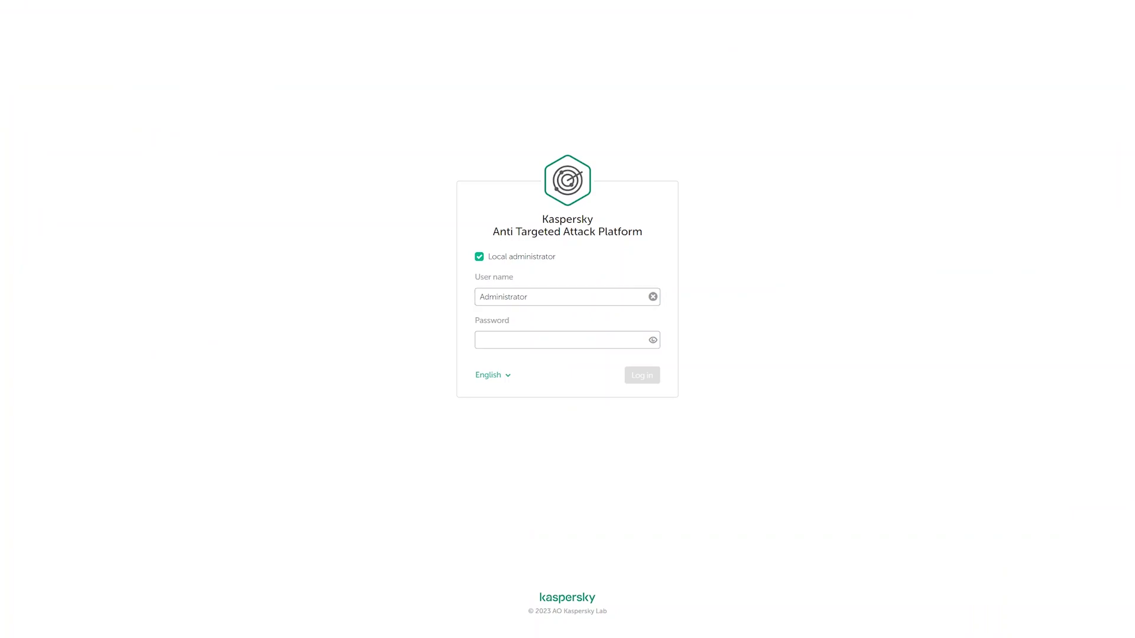
{"action": "key", "text": "ctrl+v"}
{"action": "left_click", "coordinate": [649, 379]}
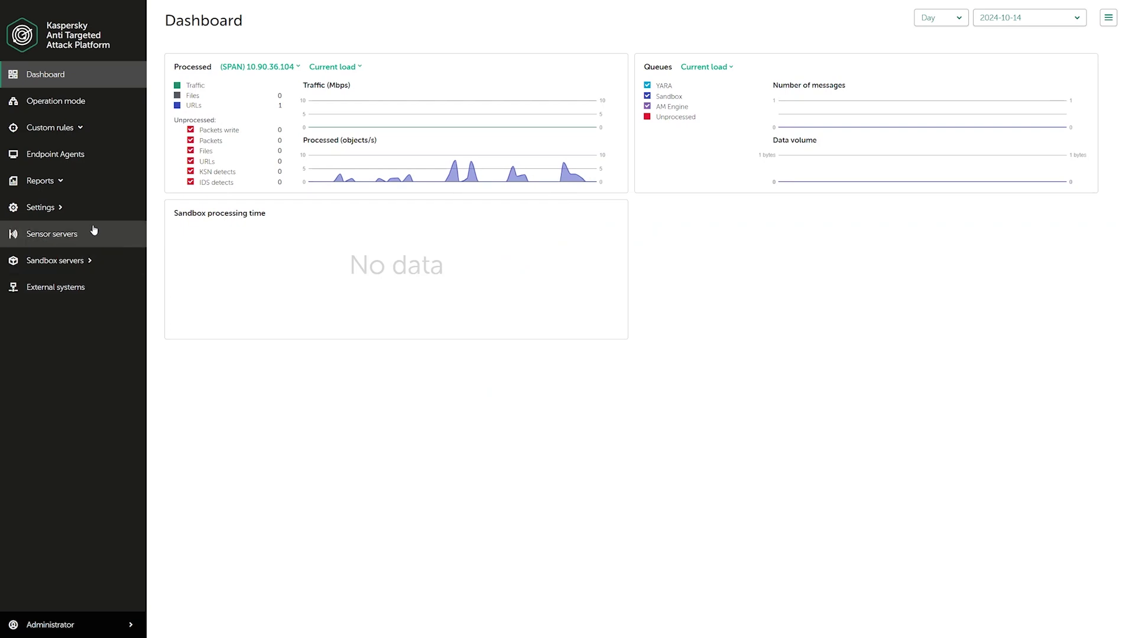
- Check the server TLS certificate fingerprint under KATA Settings > Certificates
{"action": "left_click", "coordinate": [87, 214]}
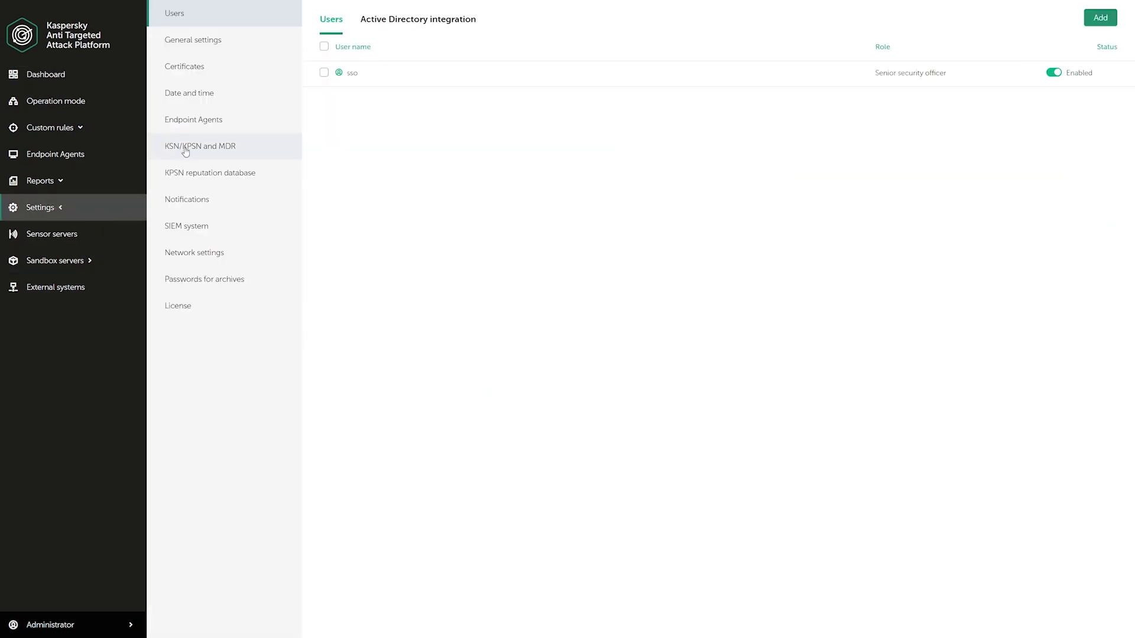
{"action": "left_click", "coordinate": [212, 73]}
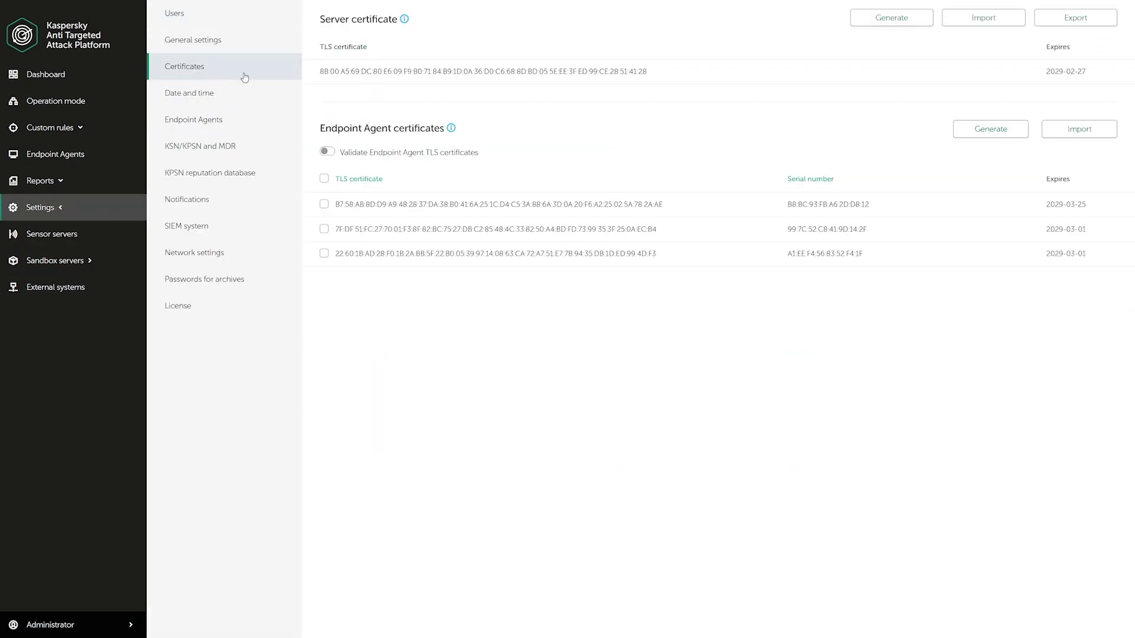
{"action": "triple_click", "coordinate": [500, 72]}
{"action": "left_click", "coordinate": [832, 48]}
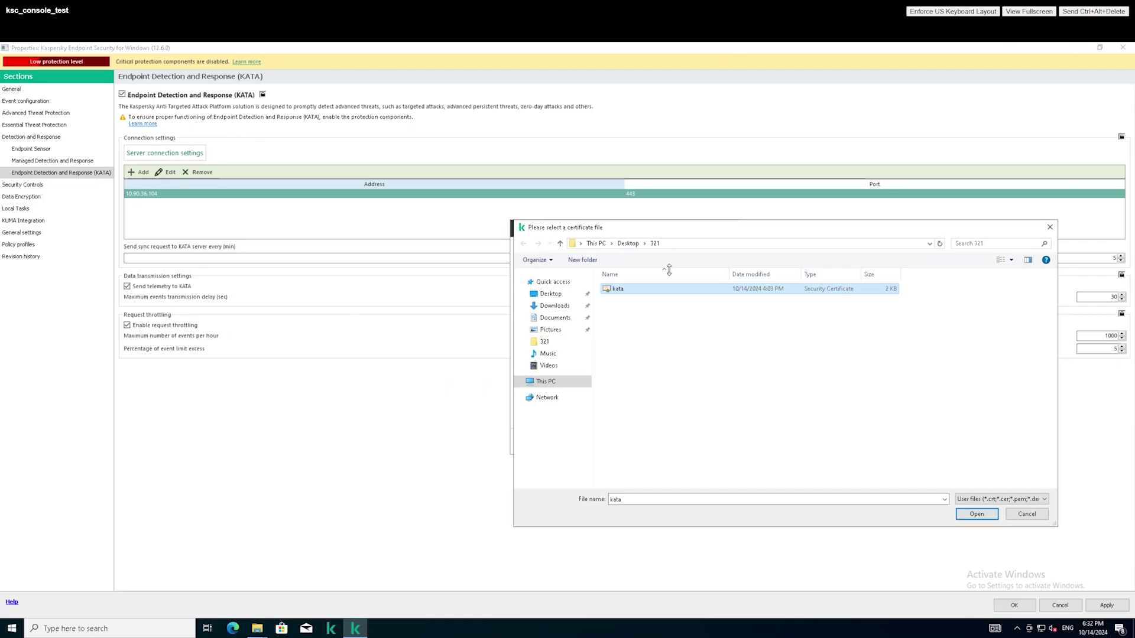
- Load the kata certificate (issuer KATAP) as the server TLS certificate and confirm connection settings
{"action": "left_click", "coordinate": [663, 290]}
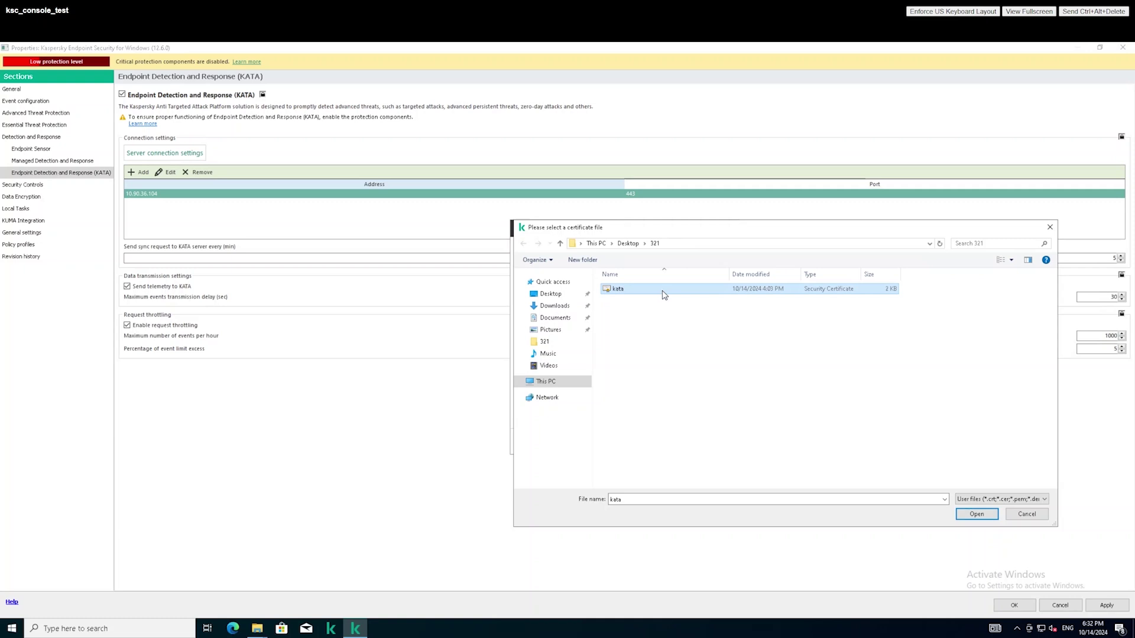
{"action": "left_click", "coordinate": [855, 417]}
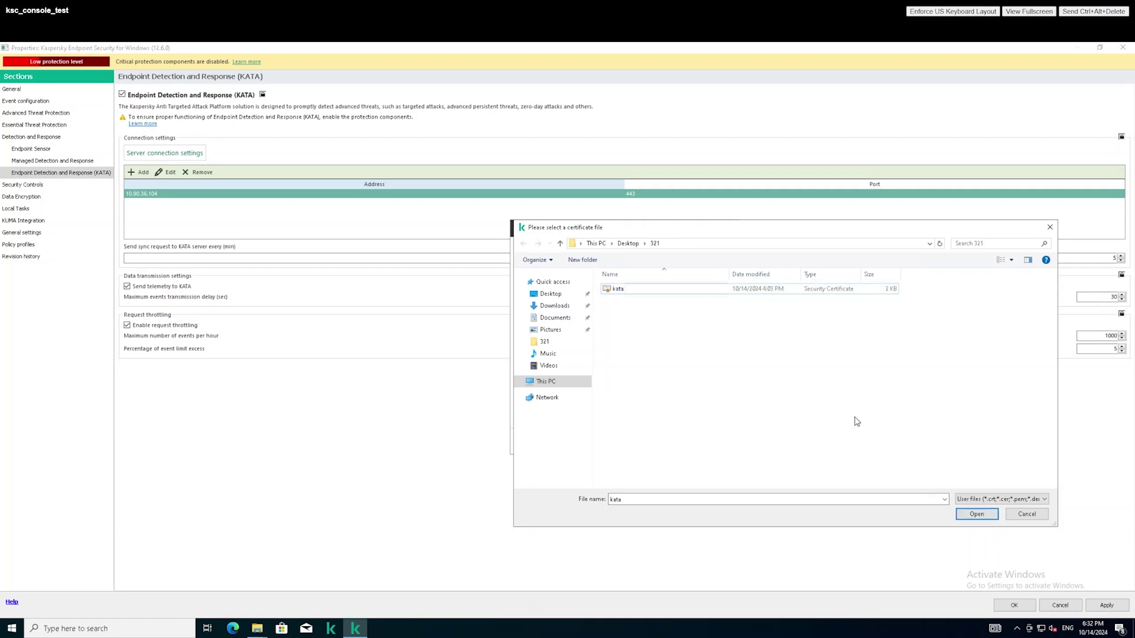
{"action": "left_click", "coordinate": [730, 293]}
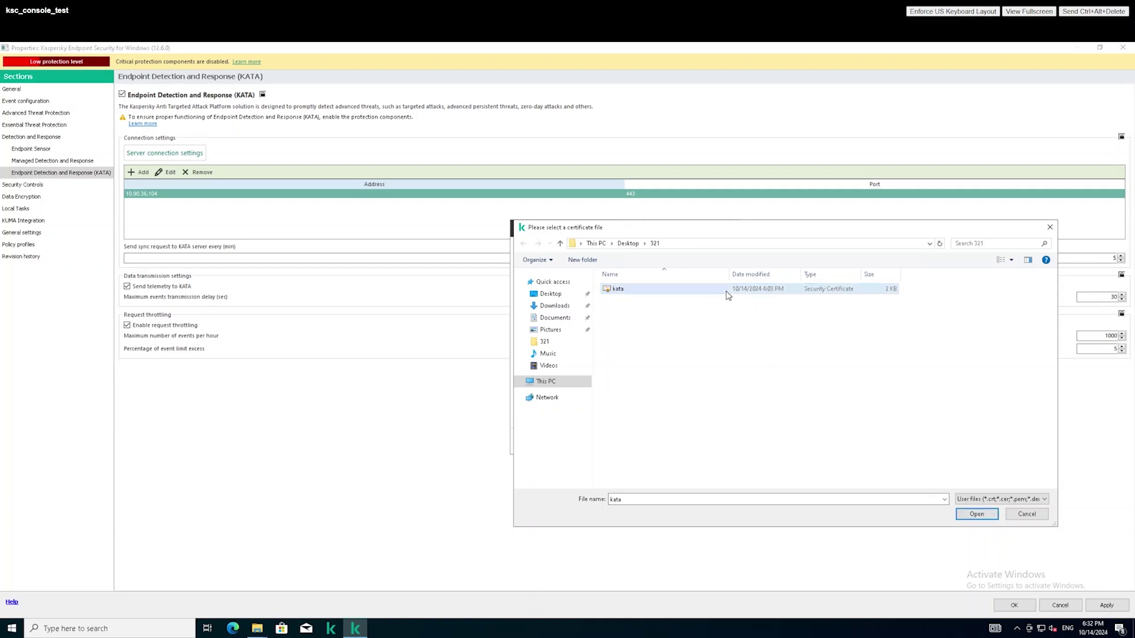
{"action": "left_click", "coordinate": [970, 516]}
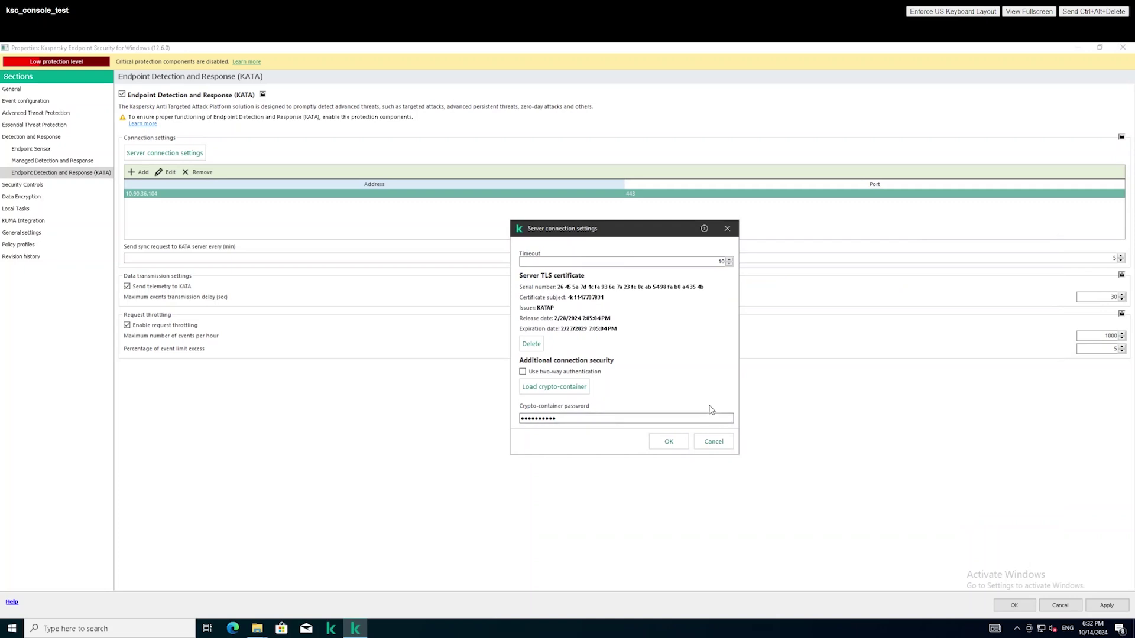
{"action": "left_click", "coordinate": [669, 443]}
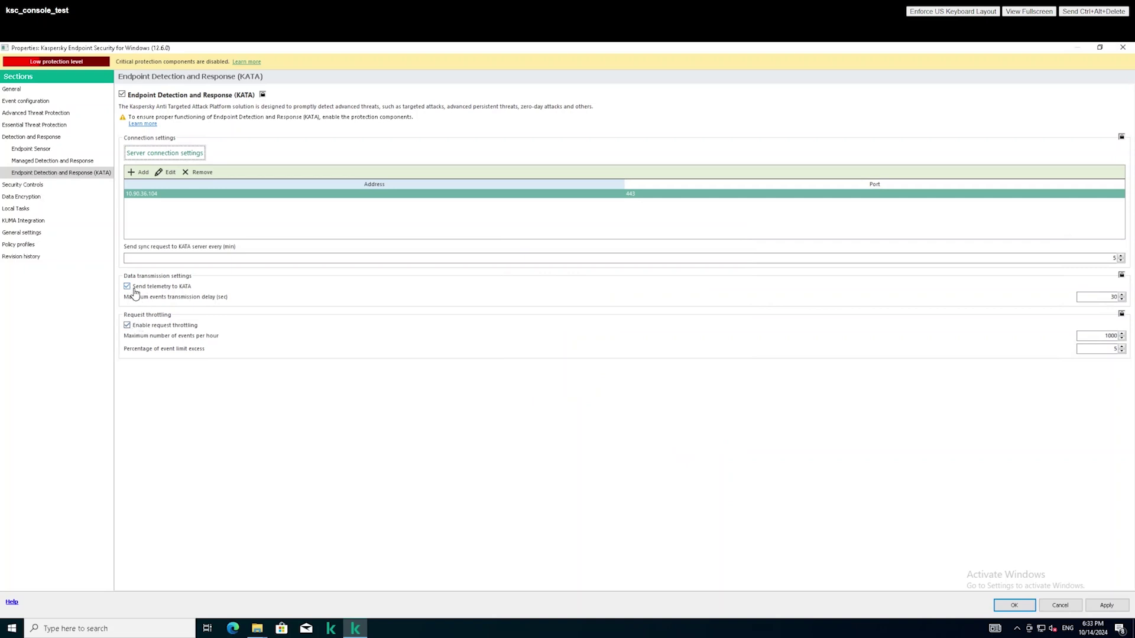
- Save the KES policy, accept the lower-protection warning, and refresh to see enforcement on 1 device
{"action": "left_click", "coordinate": [1015, 606]}
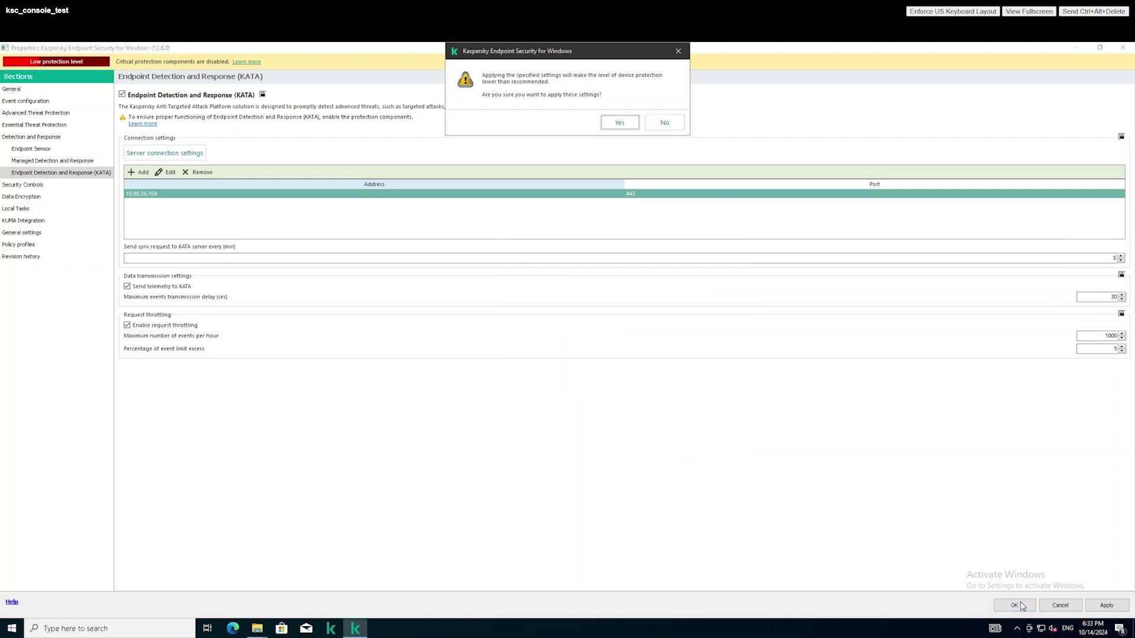
{"action": "left_click", "coordinate": [620, 123]}
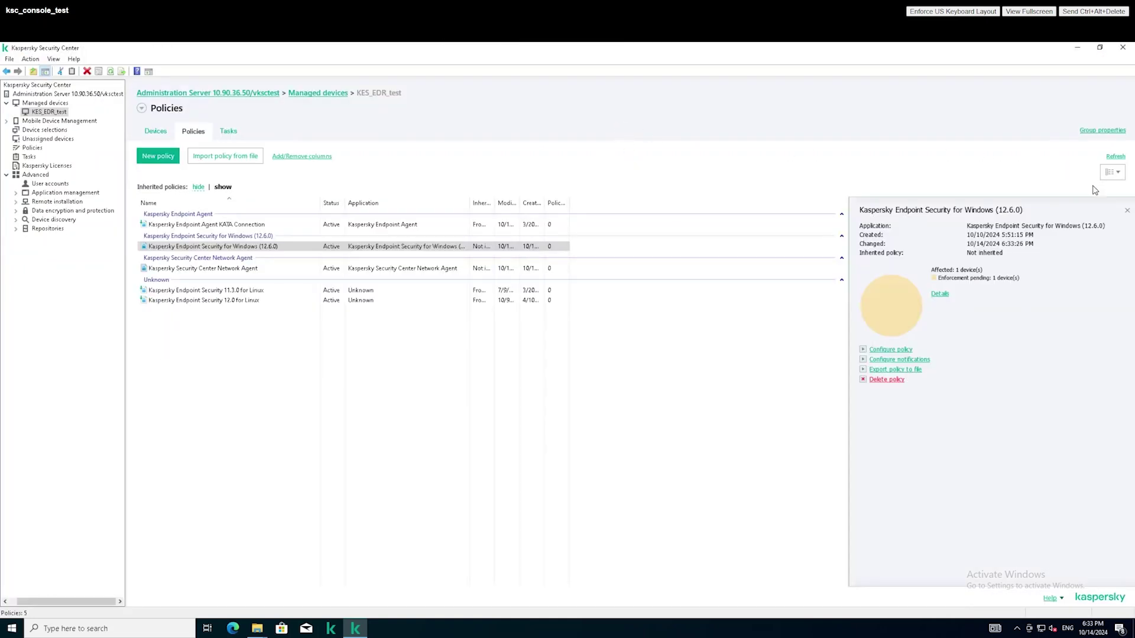
{"action": "left_click", "coordinate": [1111, 157]}
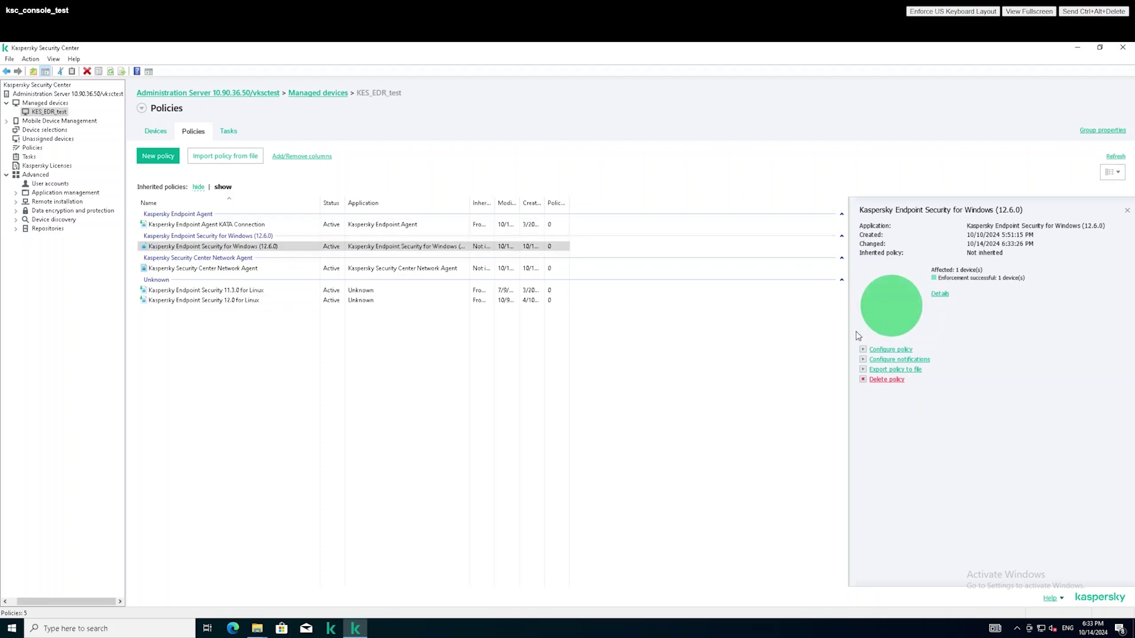
- Start a new group task of type Add key for Kaspersky Endpoint Security
{"action": "left_click", "coordinate": [230, 132]}
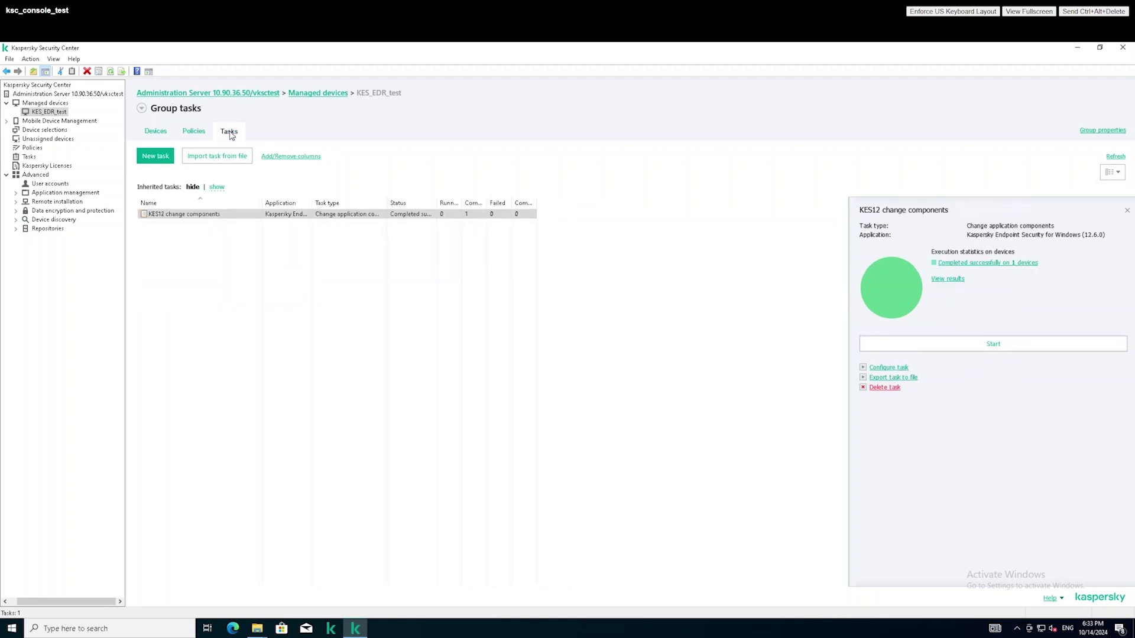
{"action": "left_click", "coordinate": [166, 158]}
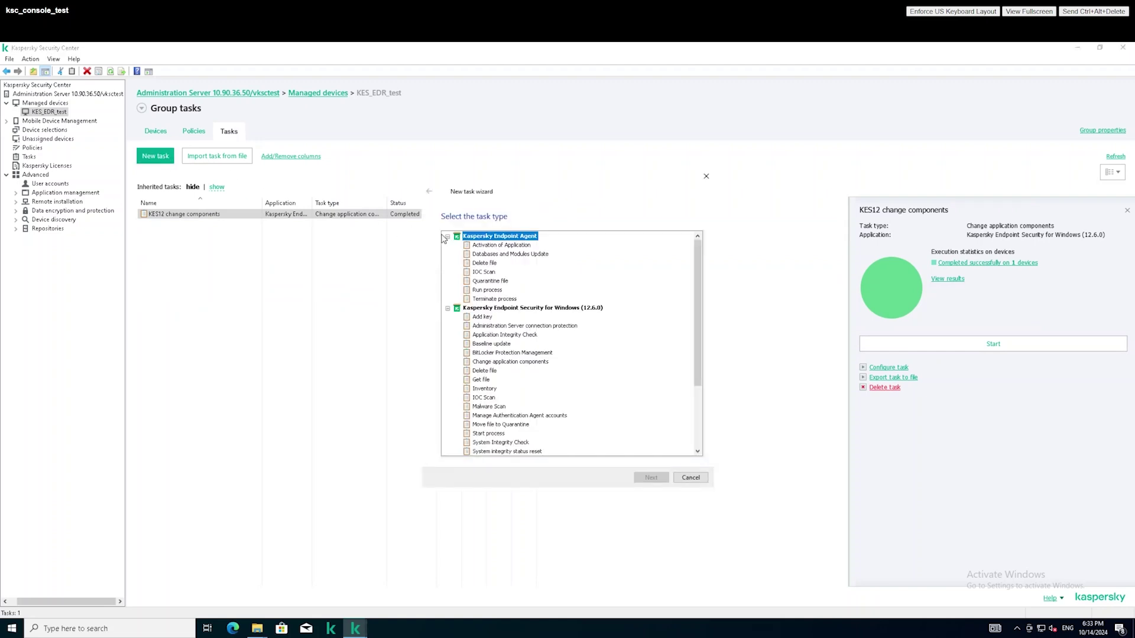
{"action": "left_click", "coordinate": [448, 237]}
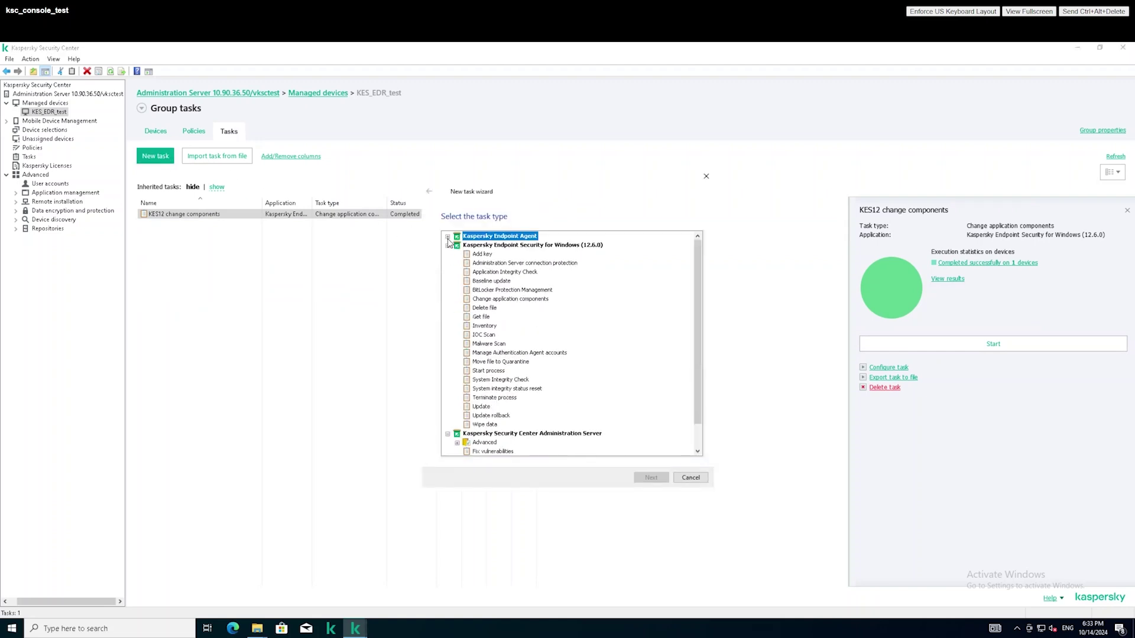
{"action": "left_click", "coordinate": [483, 254]}
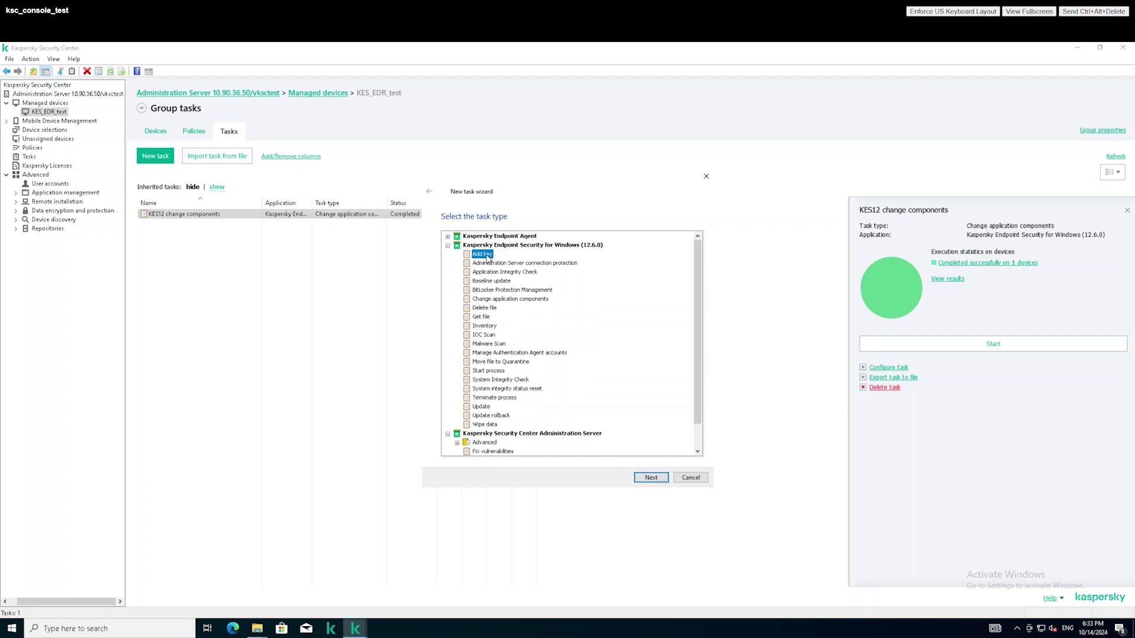
{"action": "left_click", "coordinate": [653, 479]}
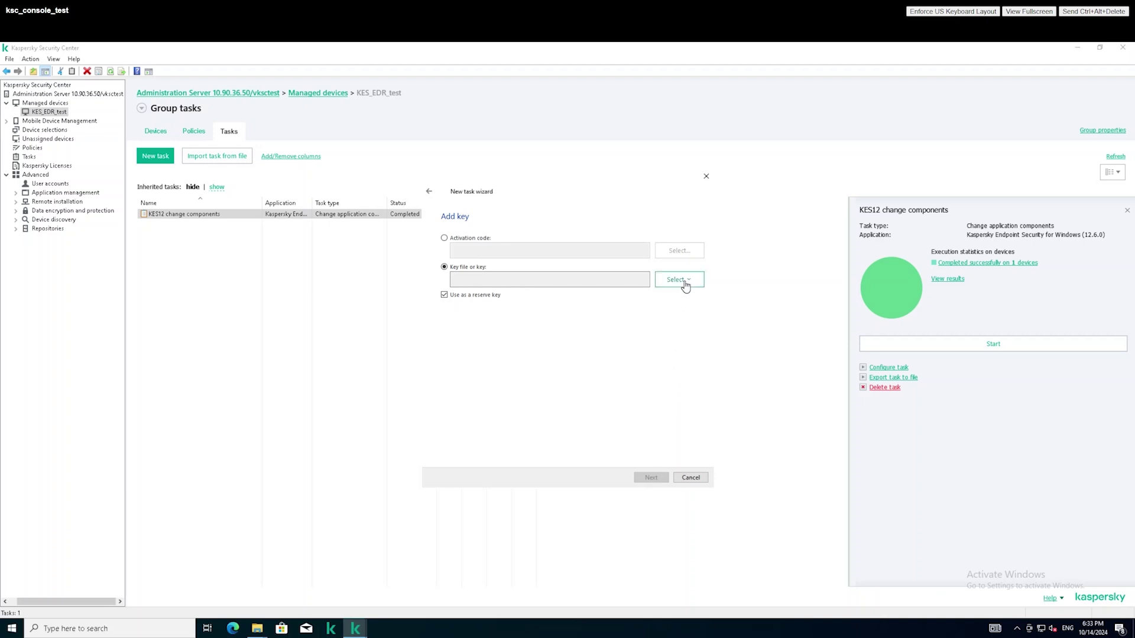
- Add the key from the repository's activation code that includes EDR (KATA)
{"action": "left_click", "coordinate": [483, 240]}
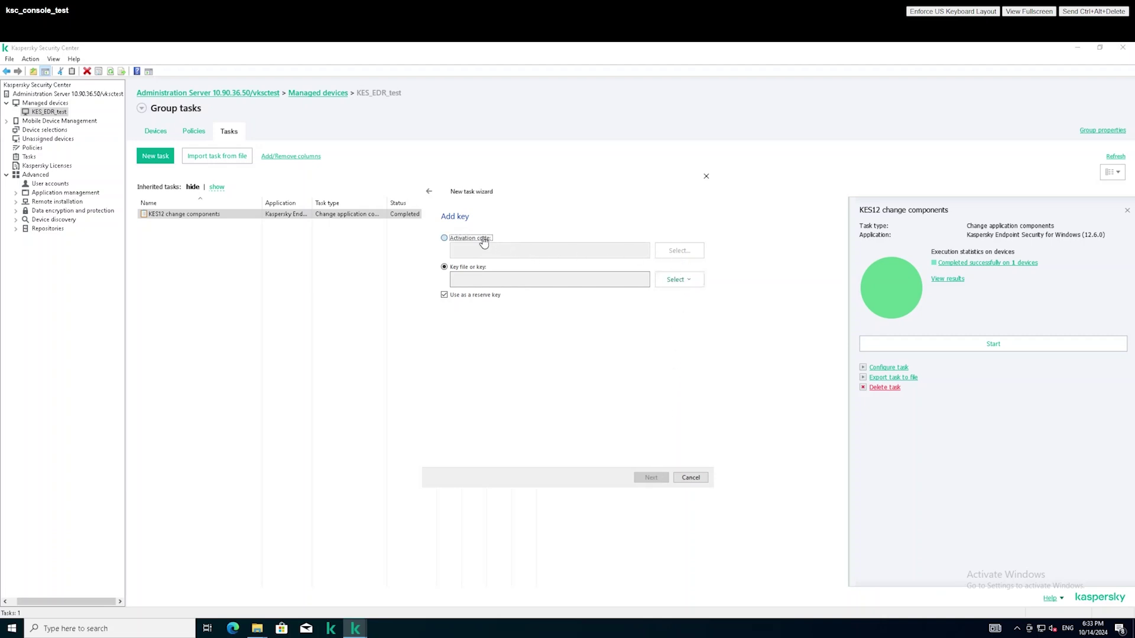
{"action": "left_click", "coordinate": [670, 253]}
{"action": "left_click_drag", "start_coordinate": [601, 408], "coordinate": [689, 413]}
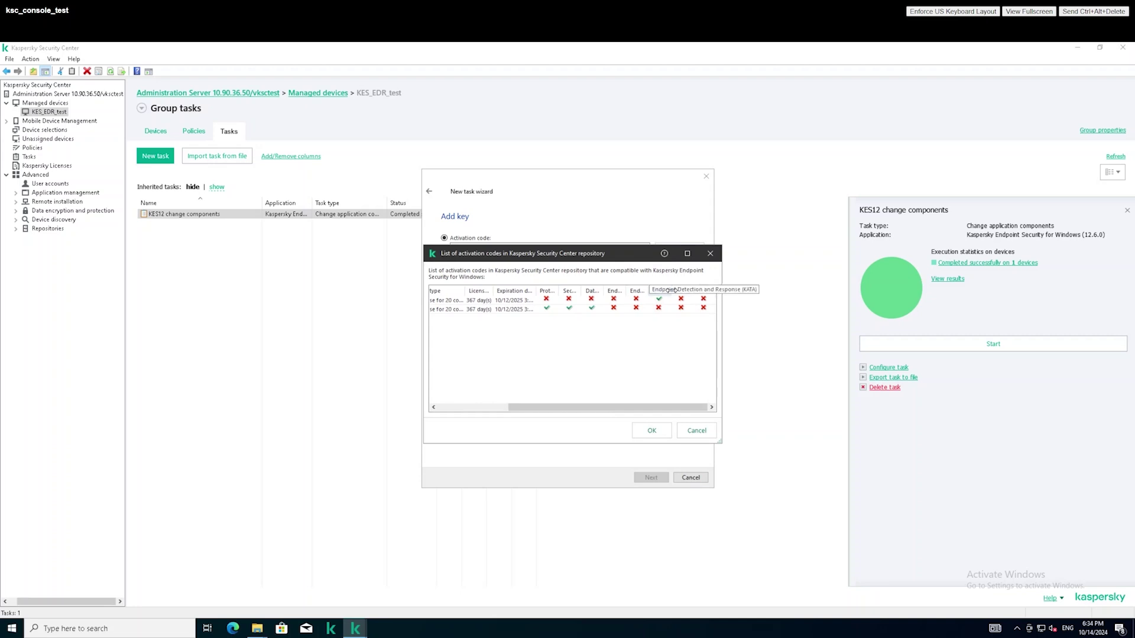
{"action": "left_click", "coordinate": [668, 300]}
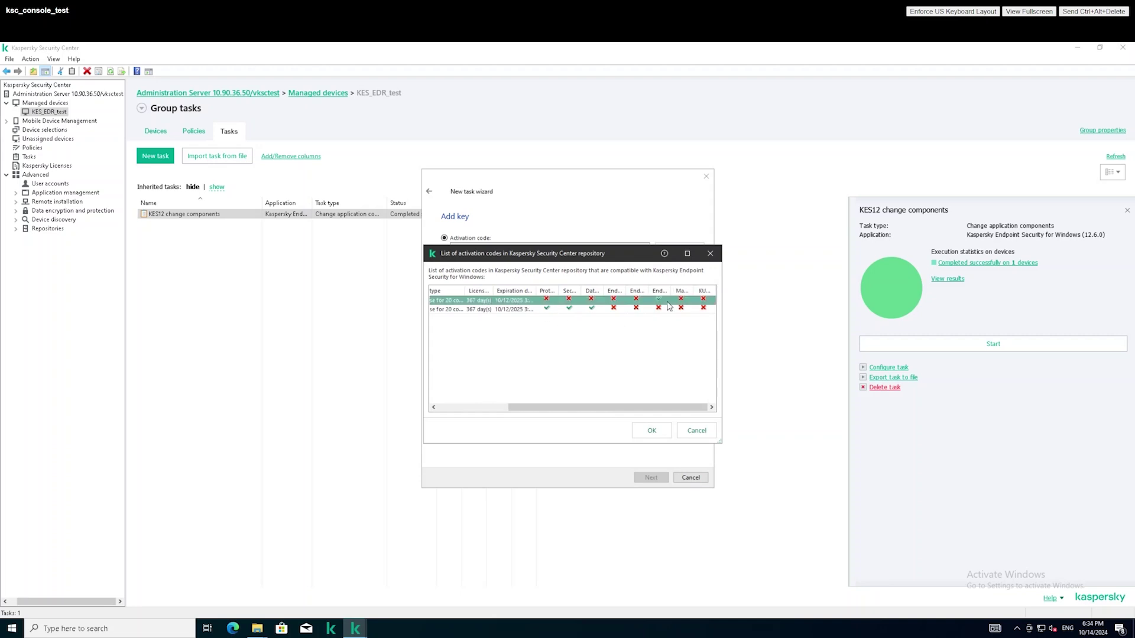
{"action": "left_click", "coordinate": [652, 431]}
- Name the task 'Add key KATA' and finish it with Run after finish enabled
{"action": "left_click", "coordinate": [663, 478]}
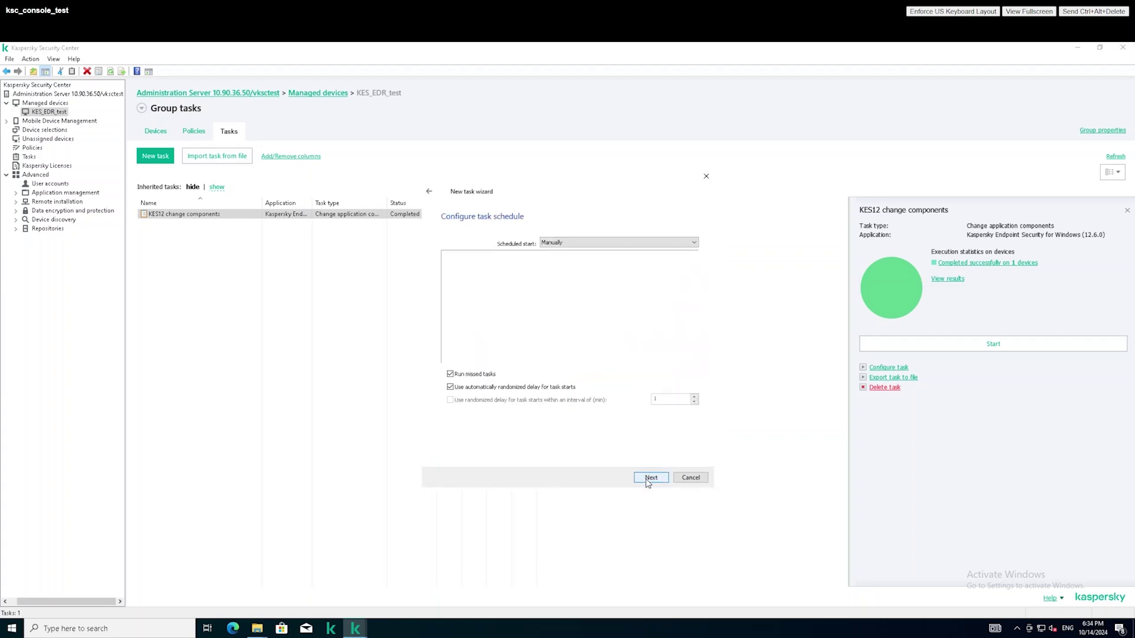
{"action": "left_click", "coordinate": [647, 481]}
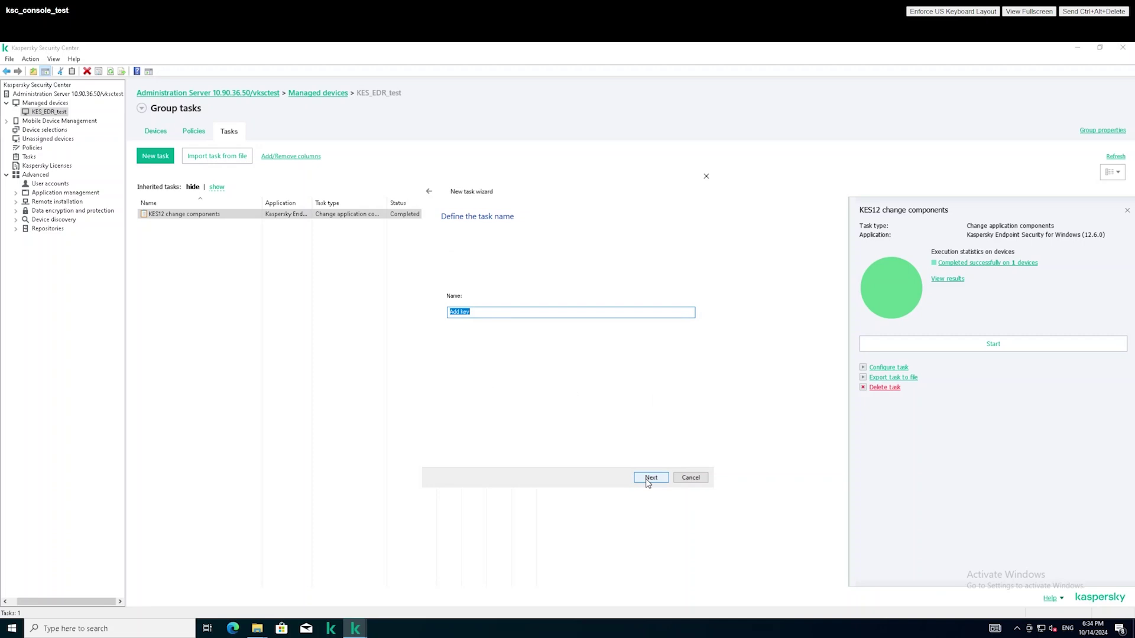
{"action": "left_click", "coordinate": [553, 312]}
{"action": "left_click", "coordinate": [651, 479]}
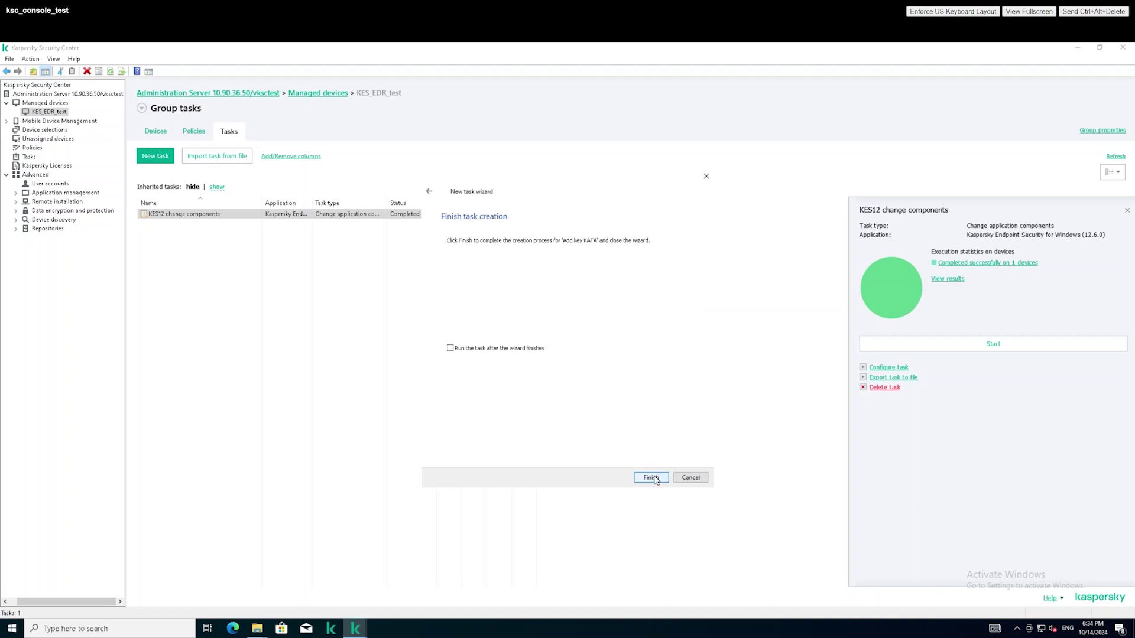
{"action": "left_click", "coordinate": [527, 351]}
{"action": "left_click", "coordinate": [651, 477]}
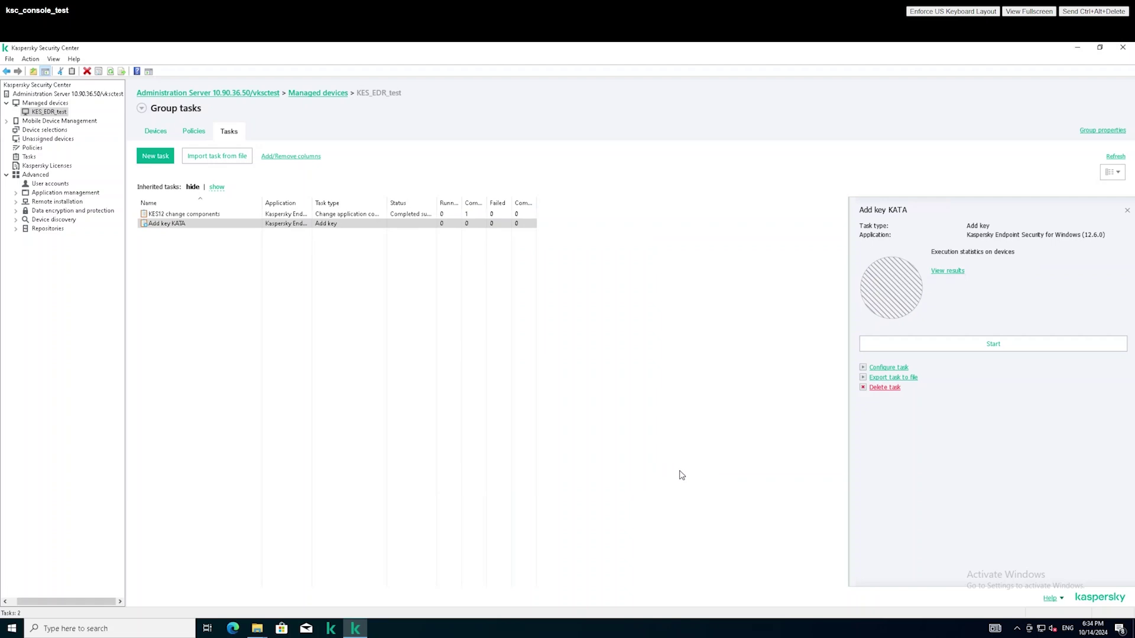
- Refresh the task list and confirm Add key KATA completed successfully on 1 device
{"action": "left_click", "coordinate": [1117, 158]}
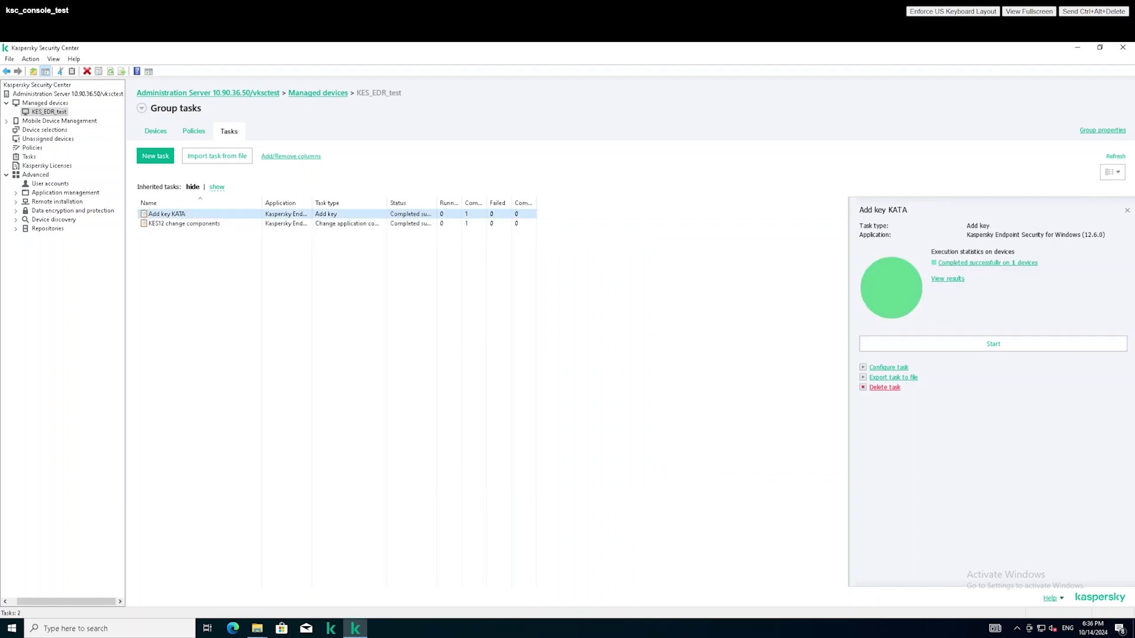
{"action": "left_click", "coordinate": [1115, 156]}
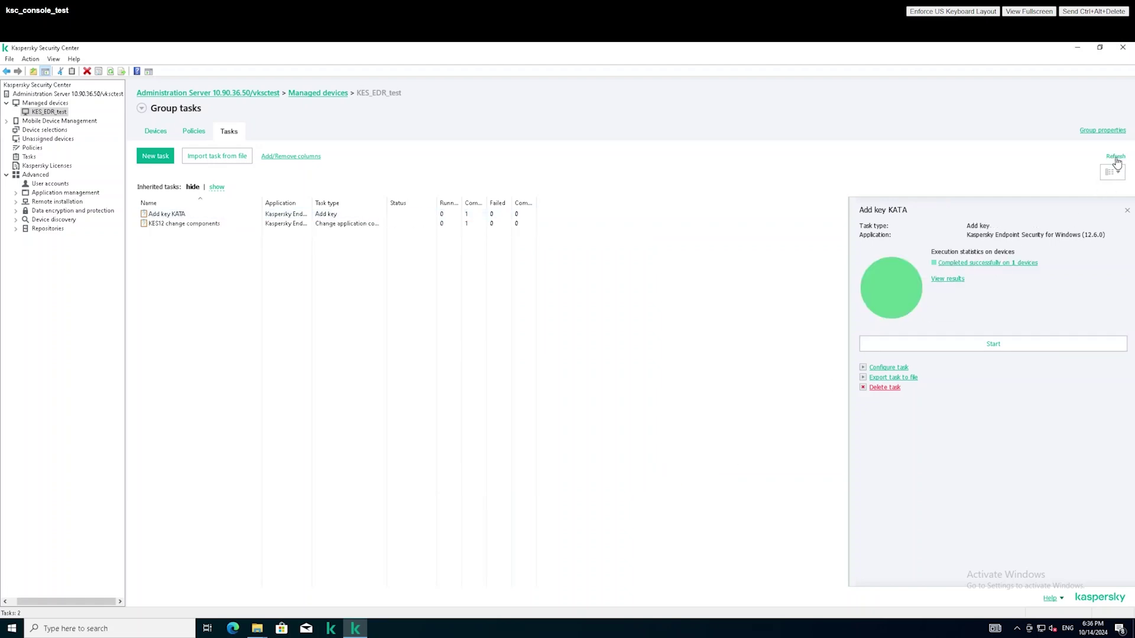
{"action": "left_click", "coordinate": [949, 280]}
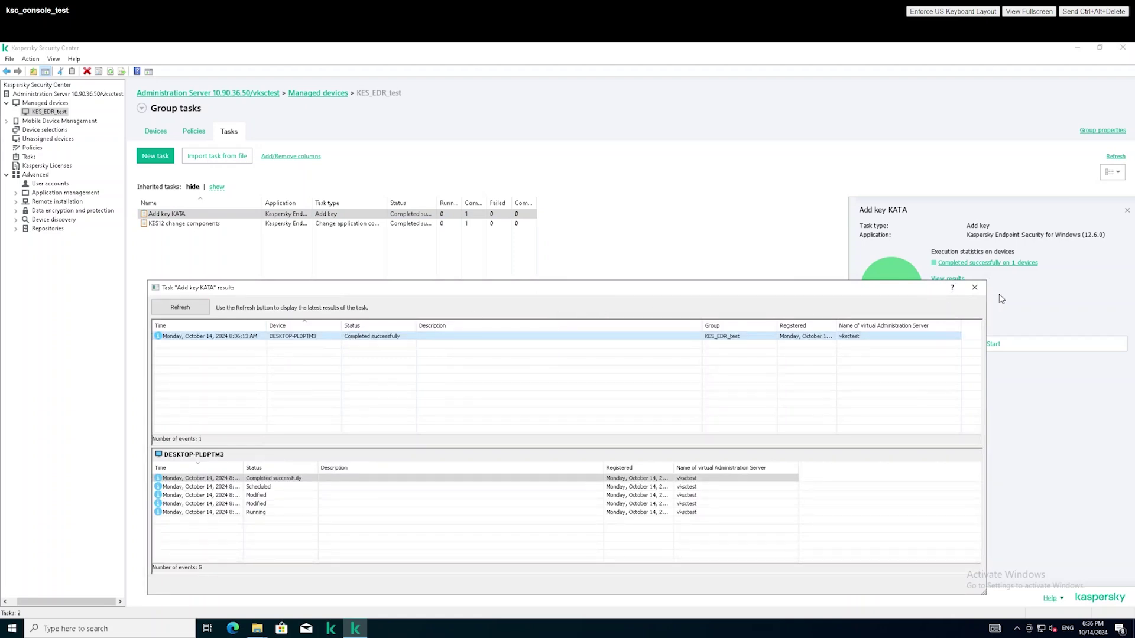
{"action": "left_click", "coordinate": [974, 288]}
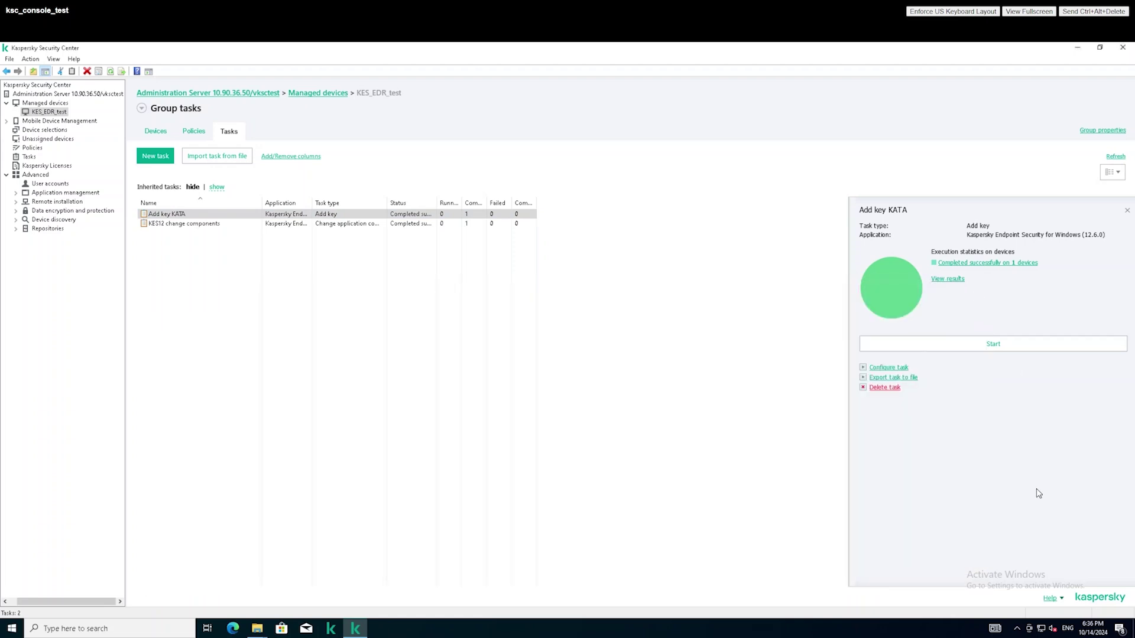
{"action": "left_click", "coordinate": [1017, 628]}
- Open Kaspersky Endpoint Security's License page showing the 100000-computer EDR (KATA) license
{"action": "left_click", "coordinate": [1008, 607]}
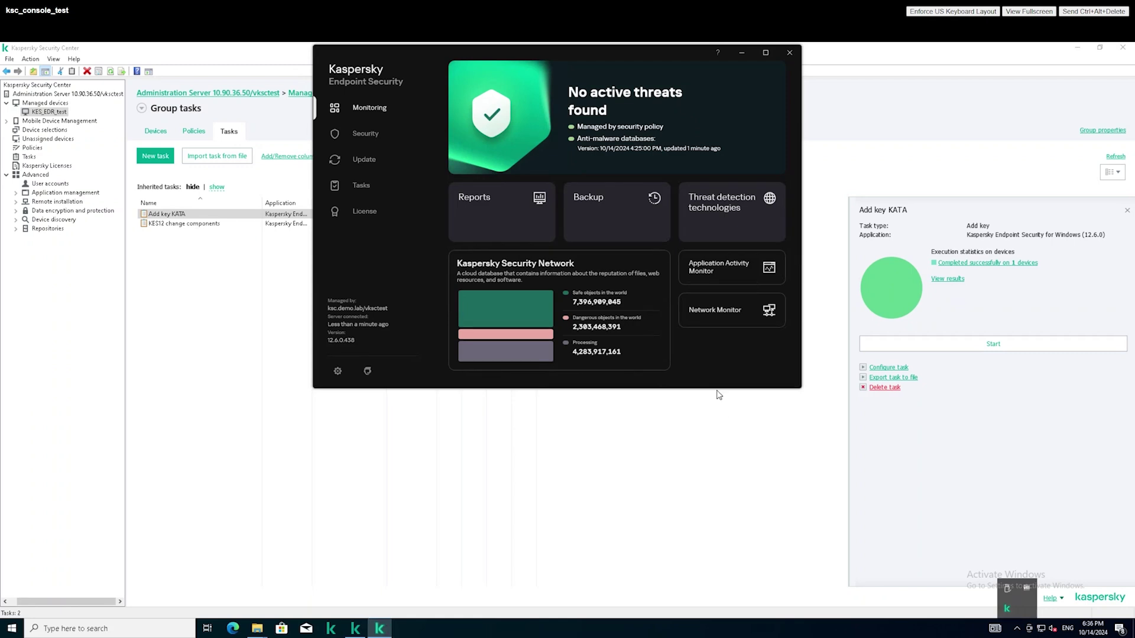
{"action": "left_click", "coordinate": [372, 138]}
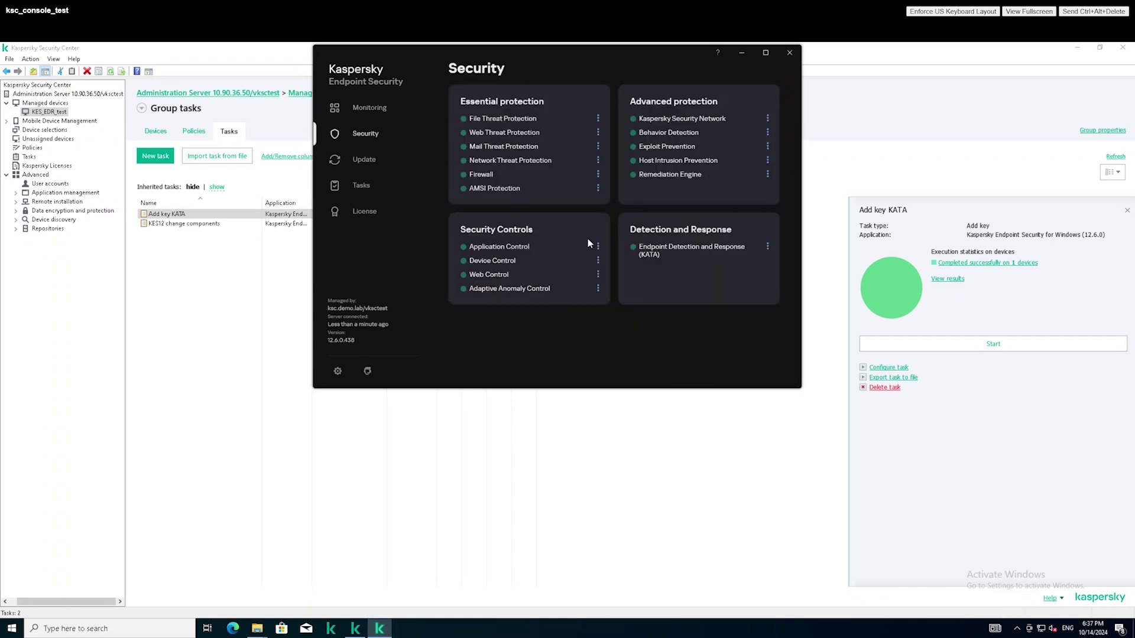
{"action": "left_click", "coordinate": [367, 213]}
{"action": "scroll", "coordinate": [597, 275], "scroll_direction": "down", "scroll_amount": 2}
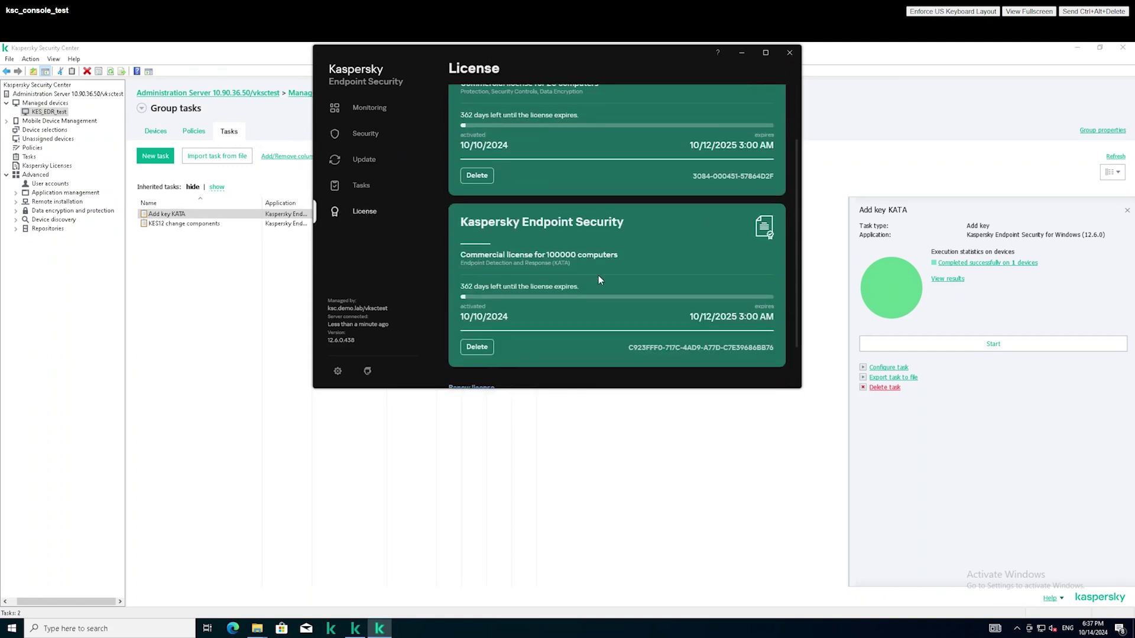
{"action": "scroll", "coordinate": [598, 275], "scroll_direction": "up", "scroll_amount": 2}
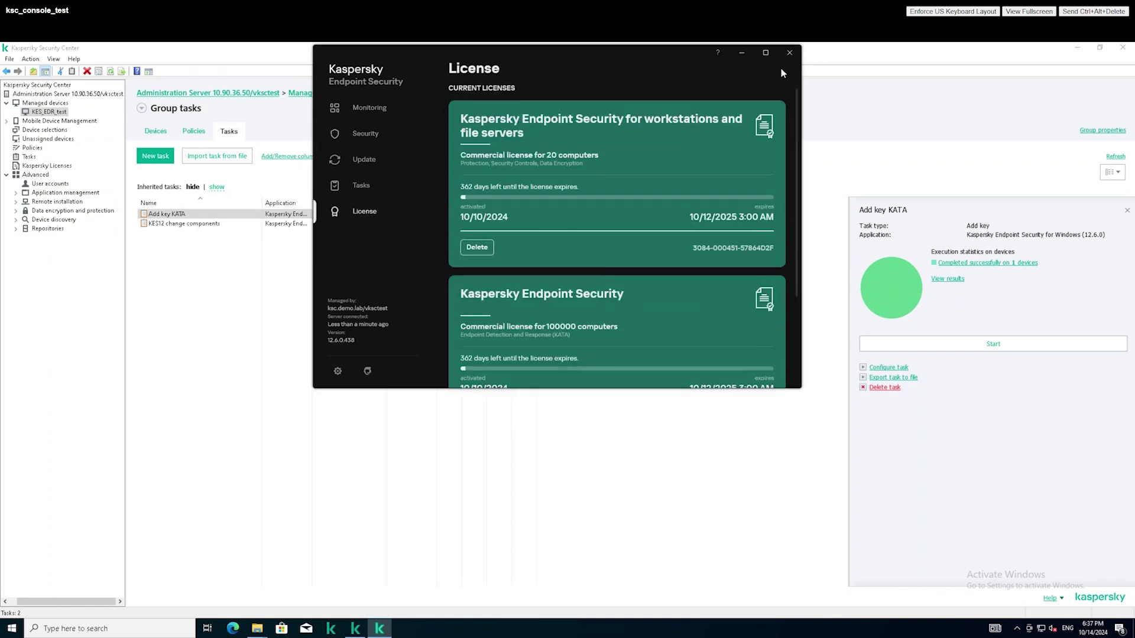
- Close Kaspersky Endpoint Security and open the properties of device DESKTOP-PLDPTM3
{"action": "left_click", "coordinate": [789, 52]}
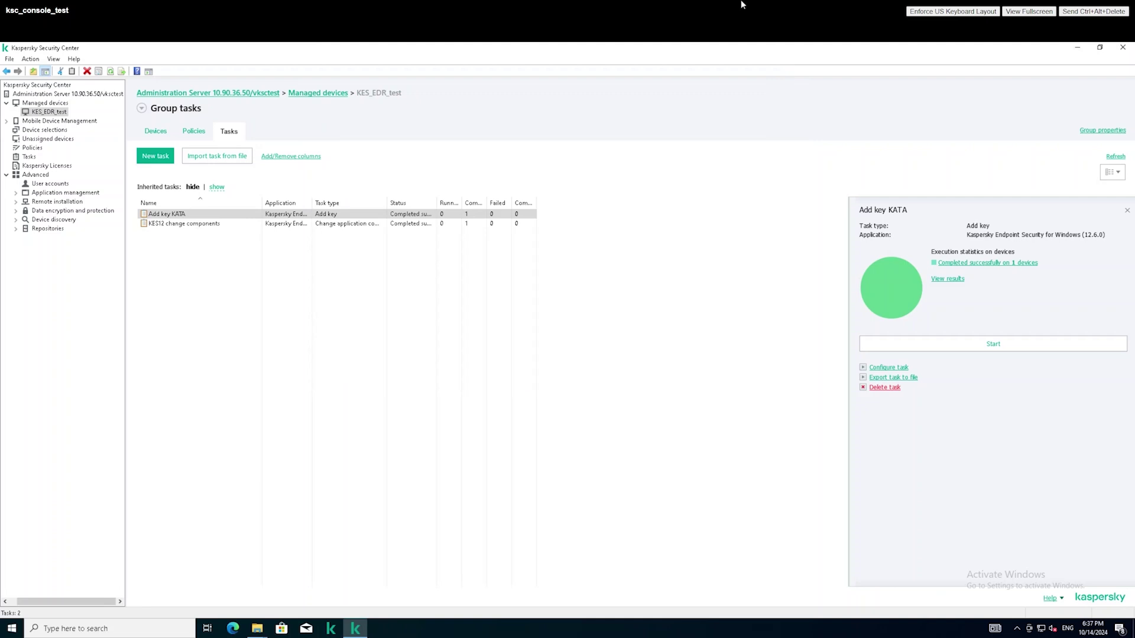
{"action": "left_click", "coordinate": [156, 133]}
{"action": "left_click", "coordinate": [184, 239]}
{"action": "right_click", "coordinate": [184, 239]}
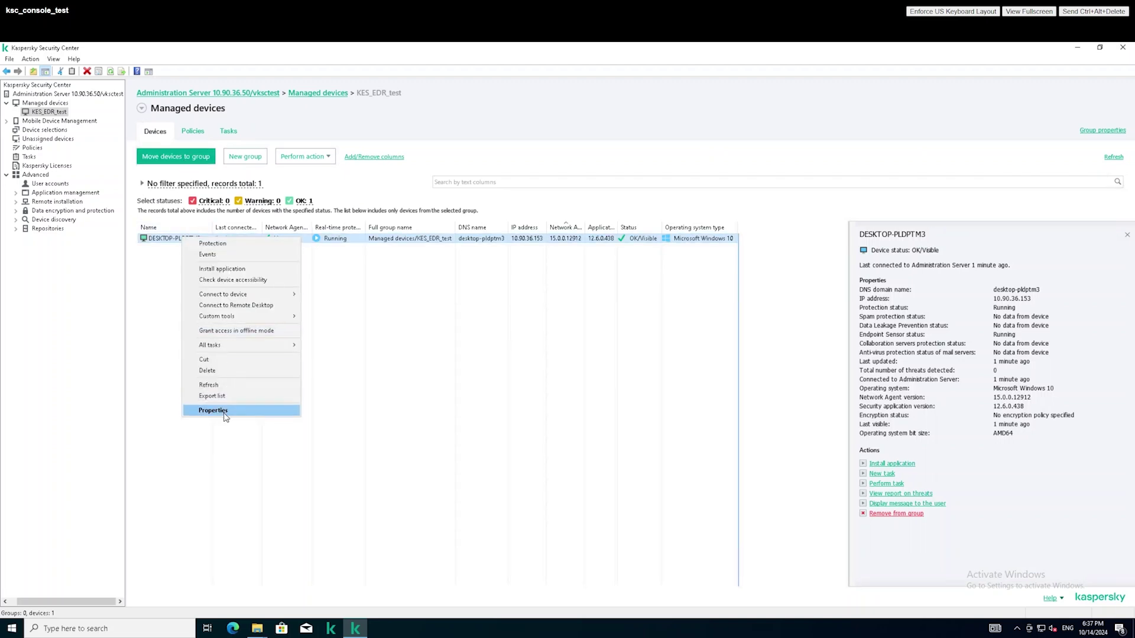
{"action": "left_click", "coordinate": [225, 410]}
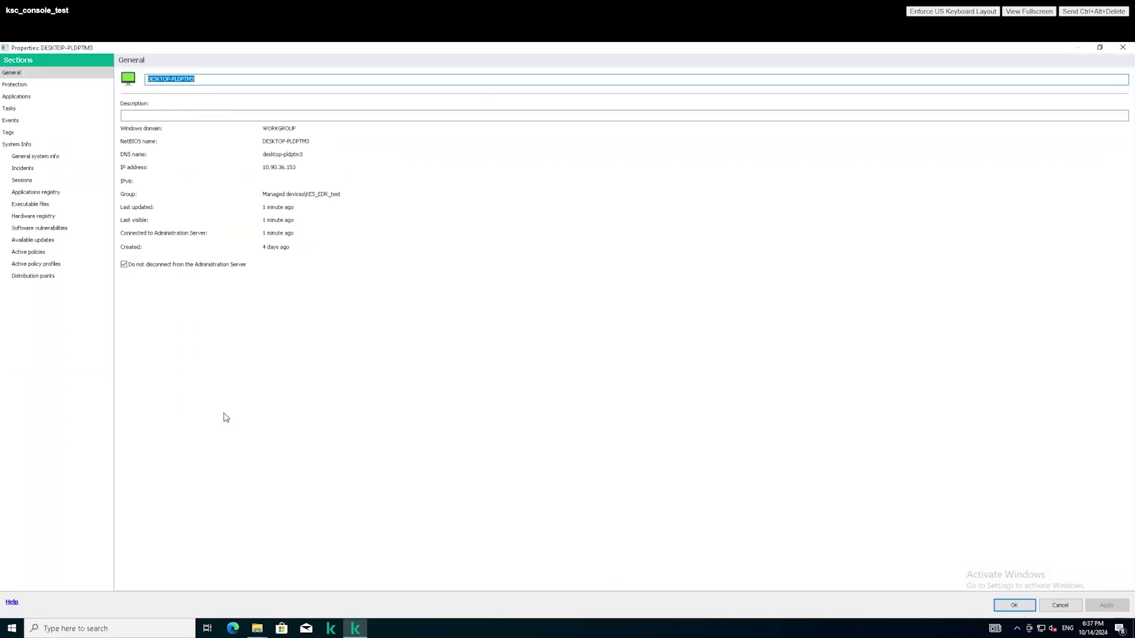
- Verify in the KES components list that Endpoint Detection and Response (KATA) is Running, then cancel
{"action": "left_click", "coordinate": [43, 97]}
{"action": "left_click", "coordinate": [127, 104]}
{"action": "right_click", "coordinate": [167, 111]}
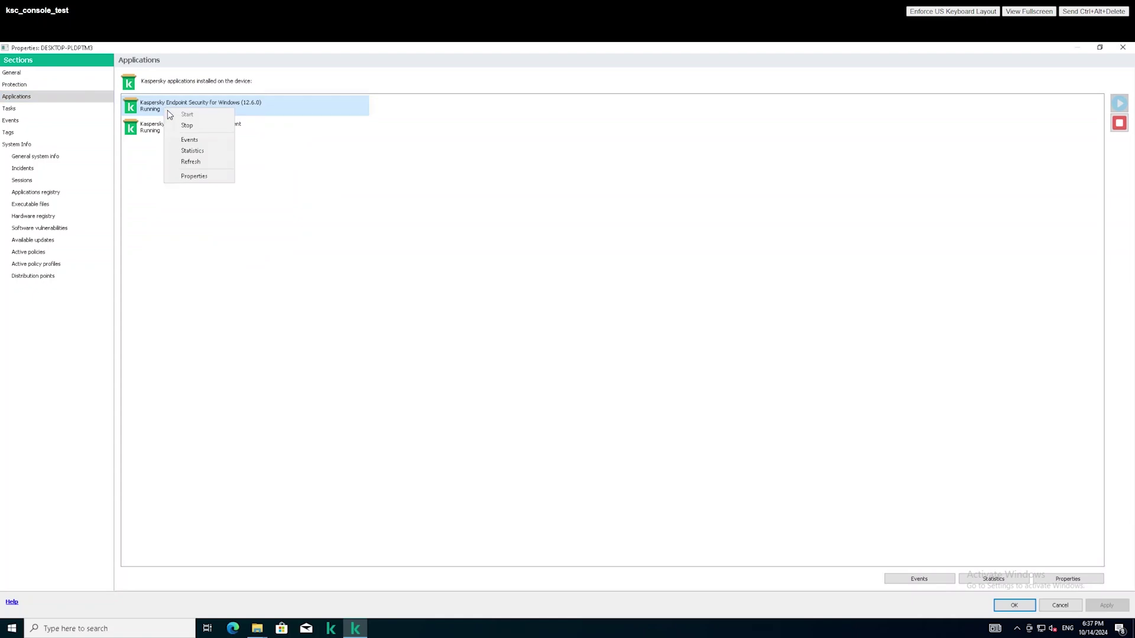
{"action": "left_click", "coordinate": [198, 177]}
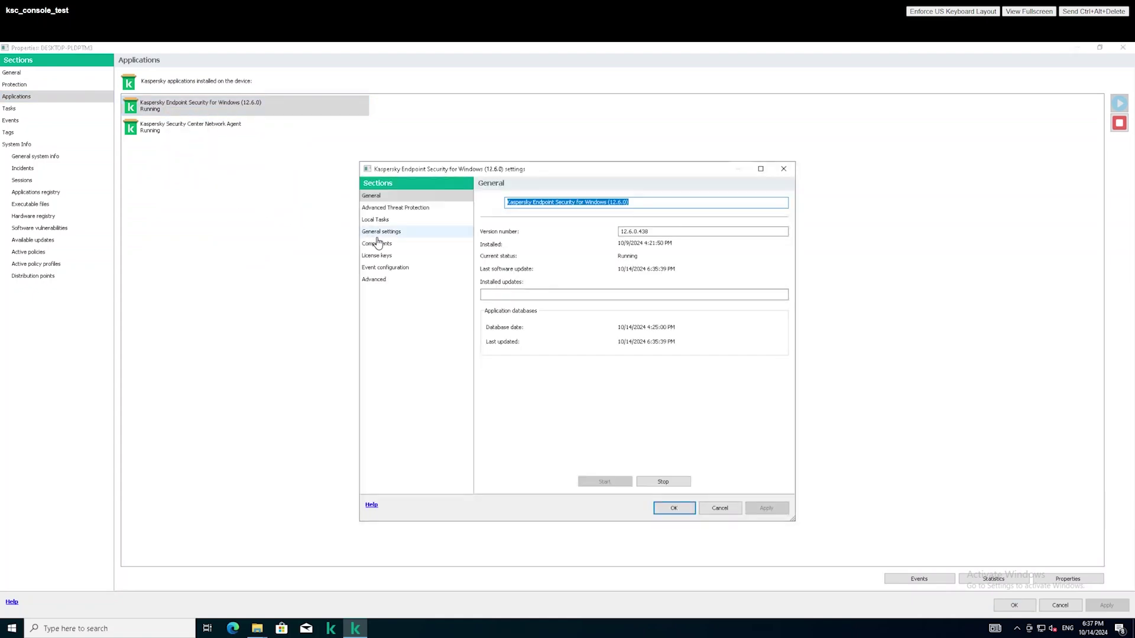
{"action": "left_click", "coordinate": [378, 243]}
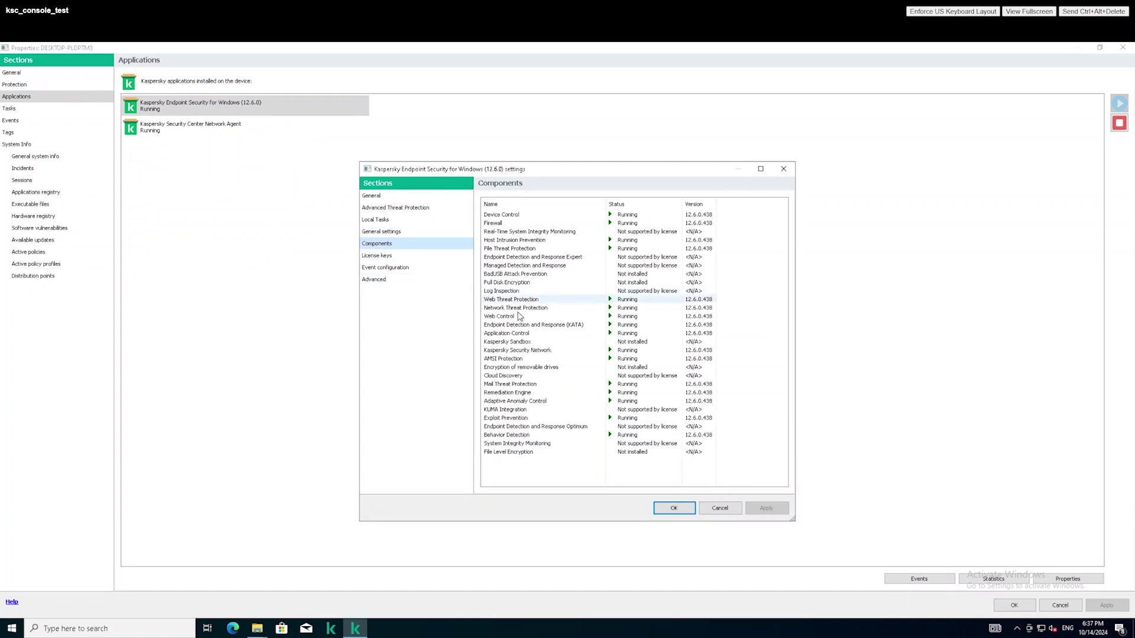
{"action": "left_click", "coordinate": [594, 326]}
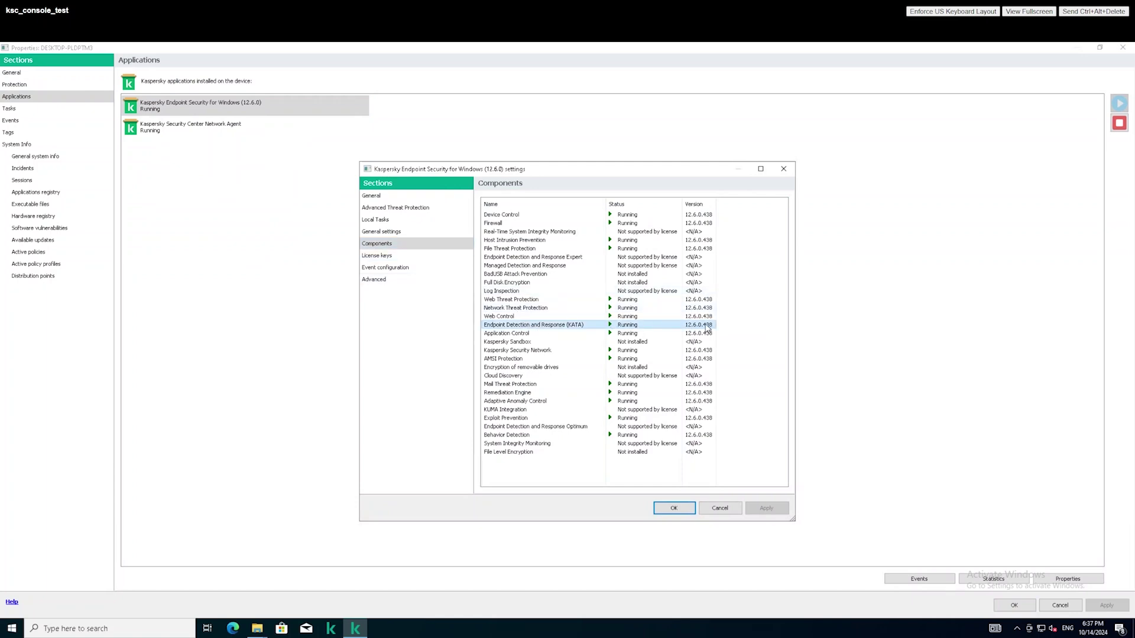
{"action": "left_click", "coordinate": [719, 509]}
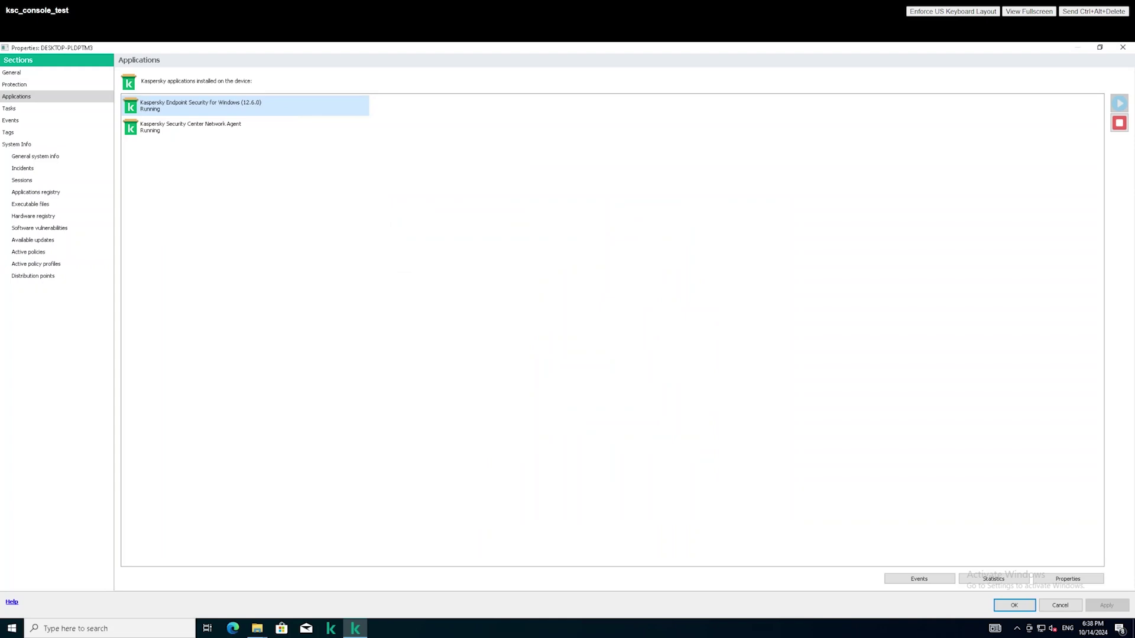
- Close the device properties, view KATA's Endpoint Agents page, and log out of Administrator
{"action": "left_click", "coordinate": [1060, 606]}
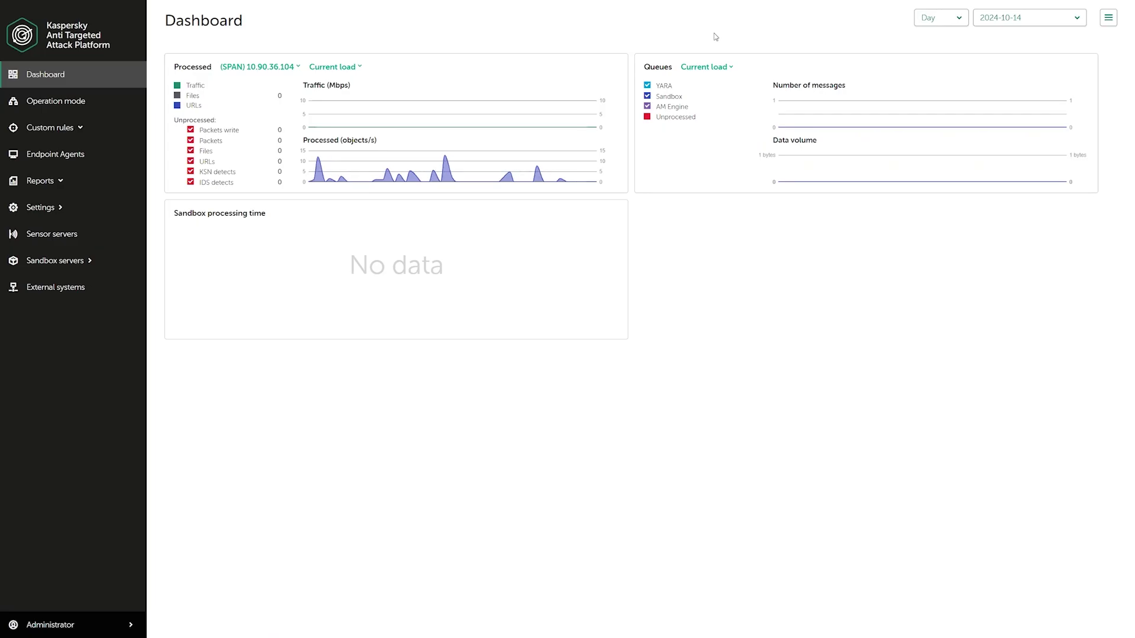
{"action": "left_click", "coordinate": [61, 154]}
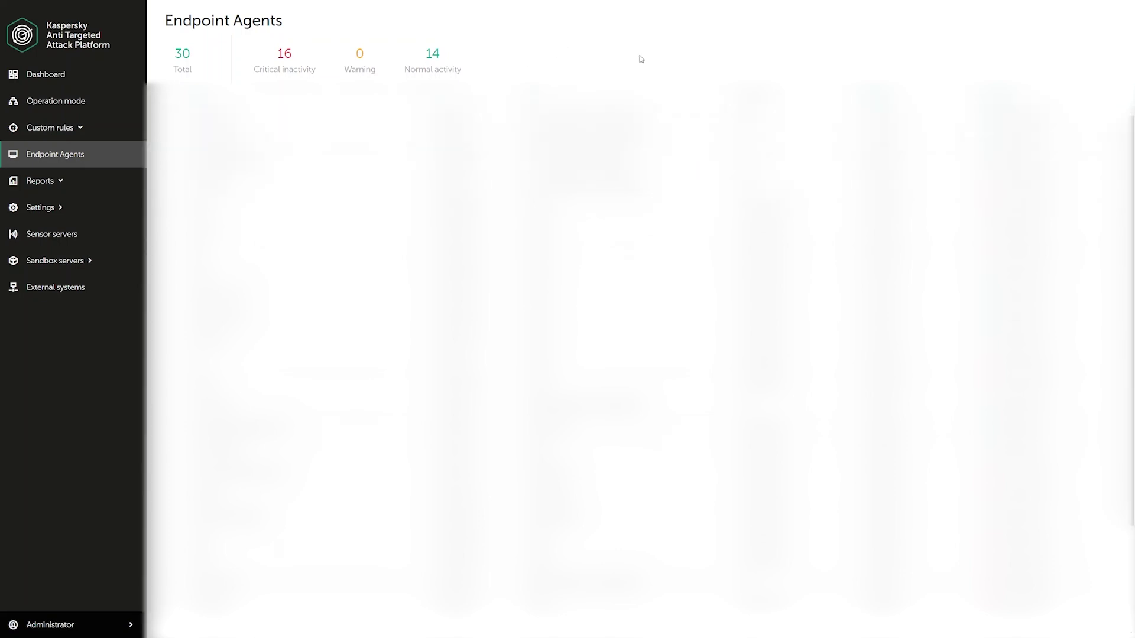
{"action": "left_click", "coordinate": [95, 627]}
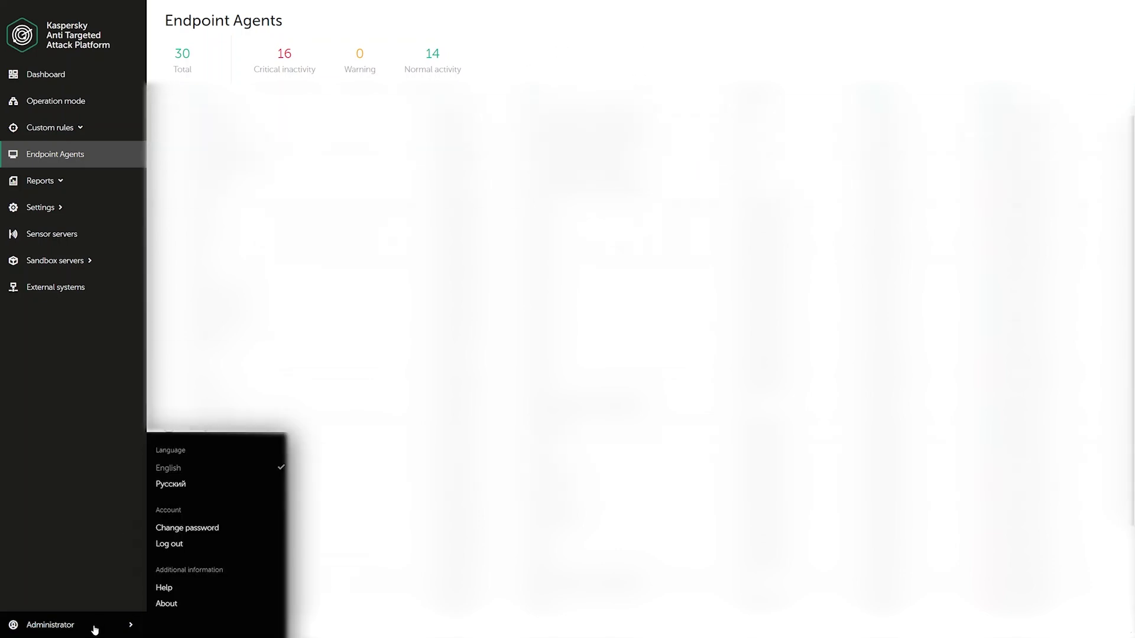
{"action": "left_click", "coordinate": [186, 545]}
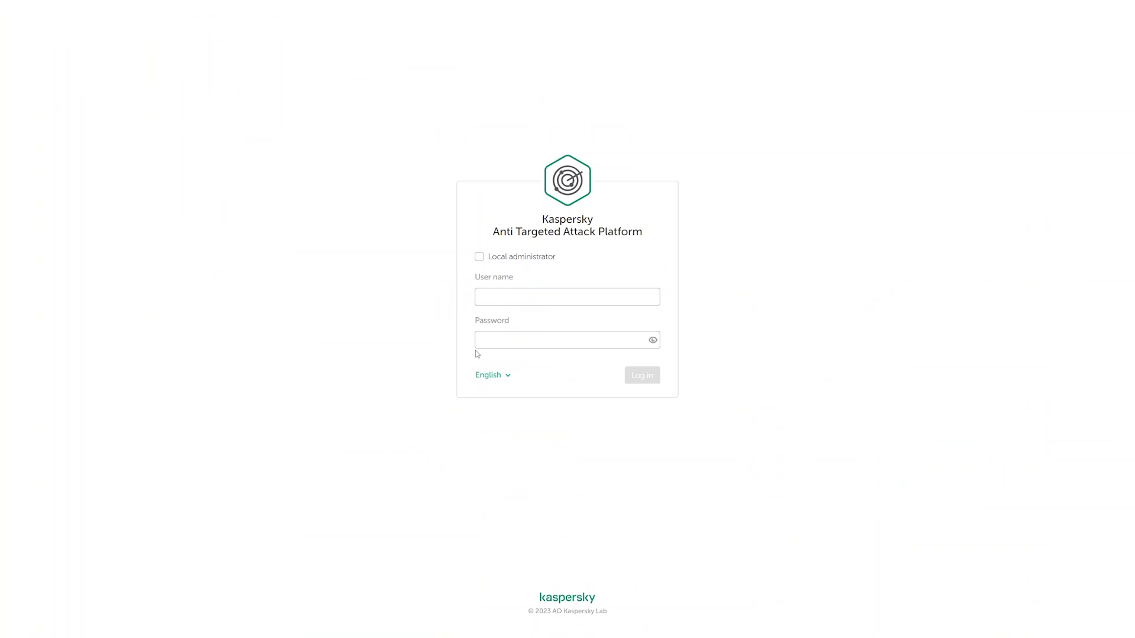
- Sign in to KATA with the other user's name and pasted password
{"action": "left_click", "coordinate": [506, 296]}
{"action": "type", "text": "sso"}
{"action": "left_click", "coordinate": [525, 340]}
{"action": "key", "text": "ctrl+v"}
{"action": "left_click", "coordinate": [635, 378]}
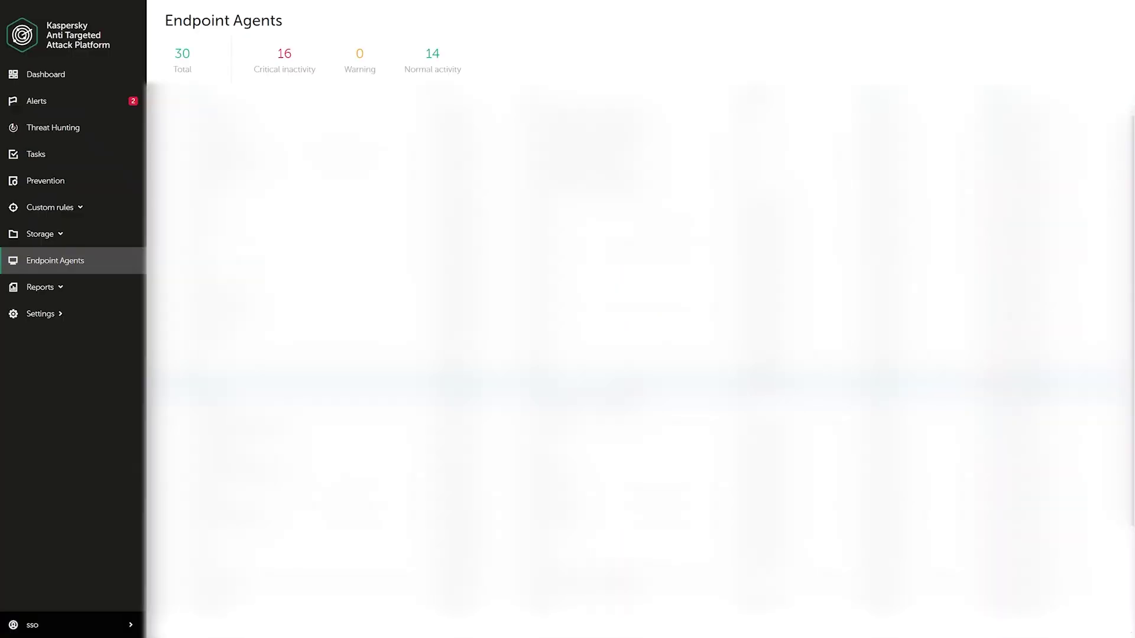